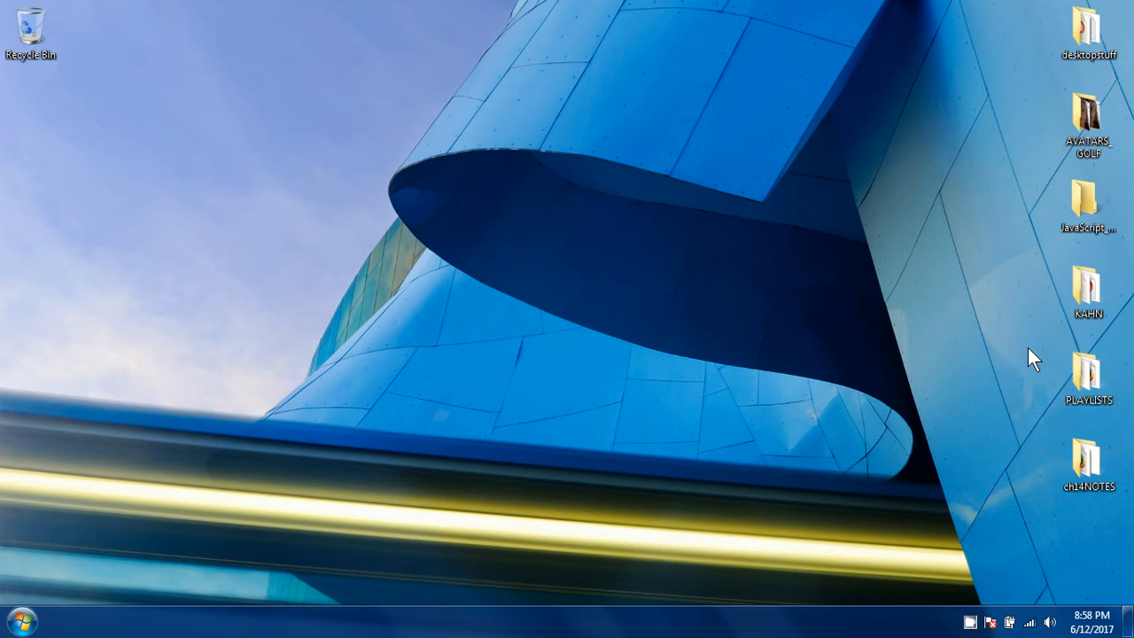
# Check which image, script and OGG audio files the PLAYLISTS folder on the desktop contains.
pyautogui.doubleClick(1087, 374)
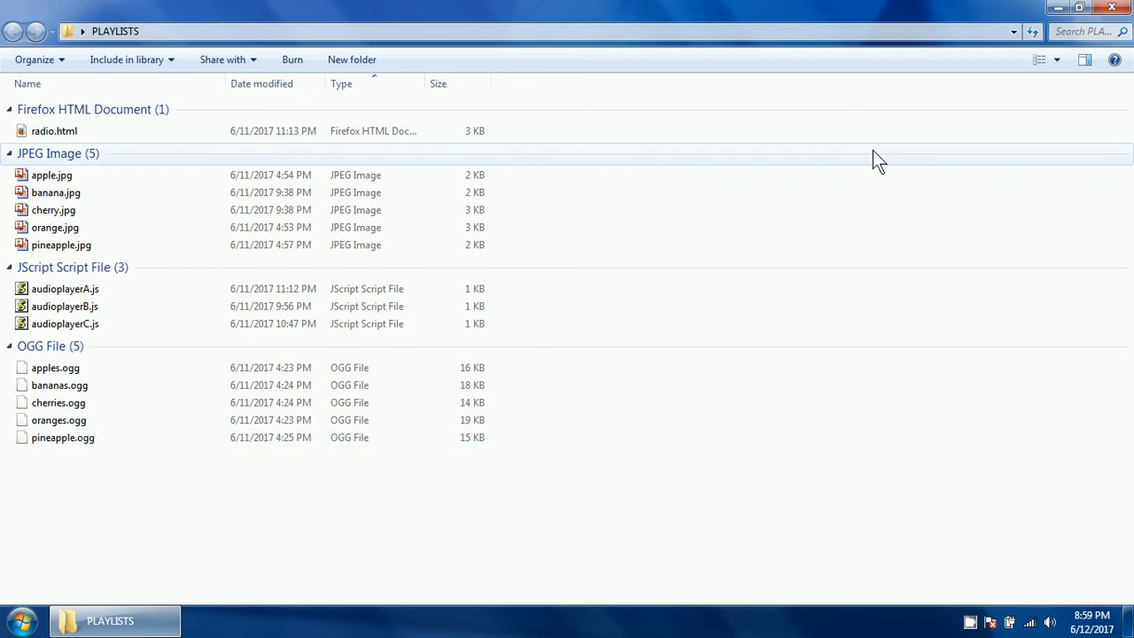
pyautogui.click(1112, 9)
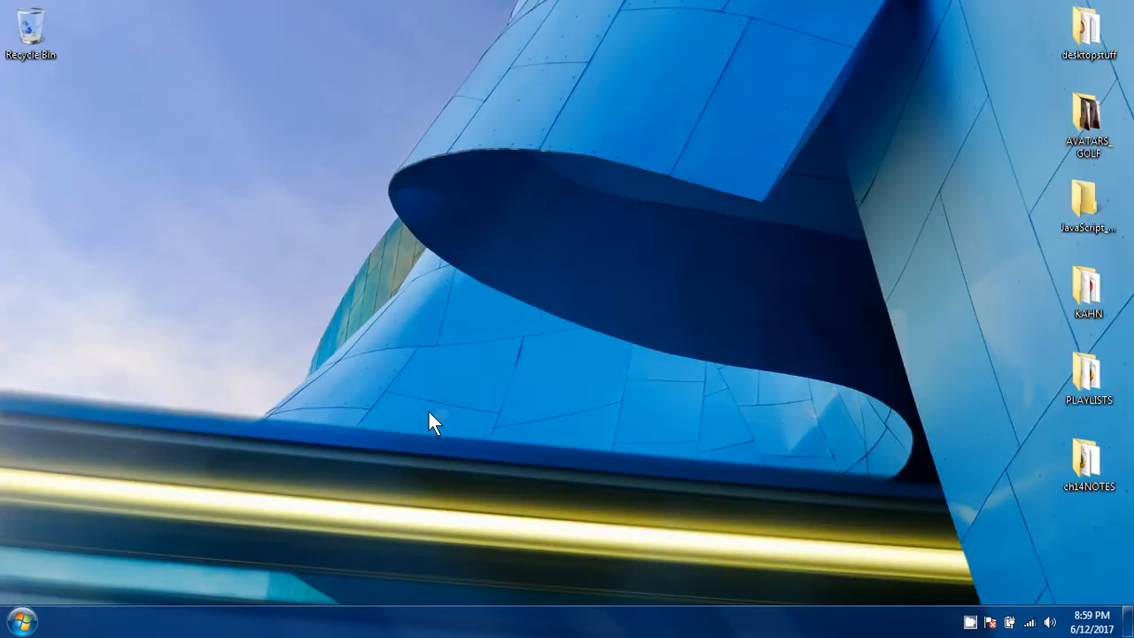
# Launch Audacity and import apples.ogg, bananas.ogg, cherries.ogg, oranges.ogg and pineapple.ogg from the PLAYLISTS folder.
pyautogui.click(22, 621)
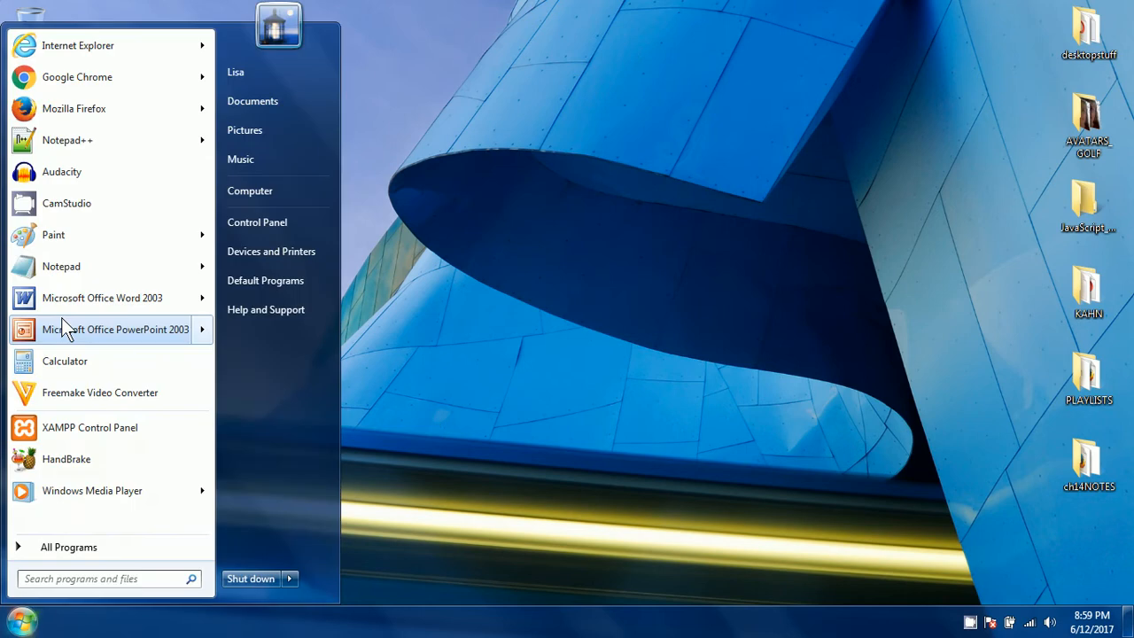
pyautogui.click(61, 317)
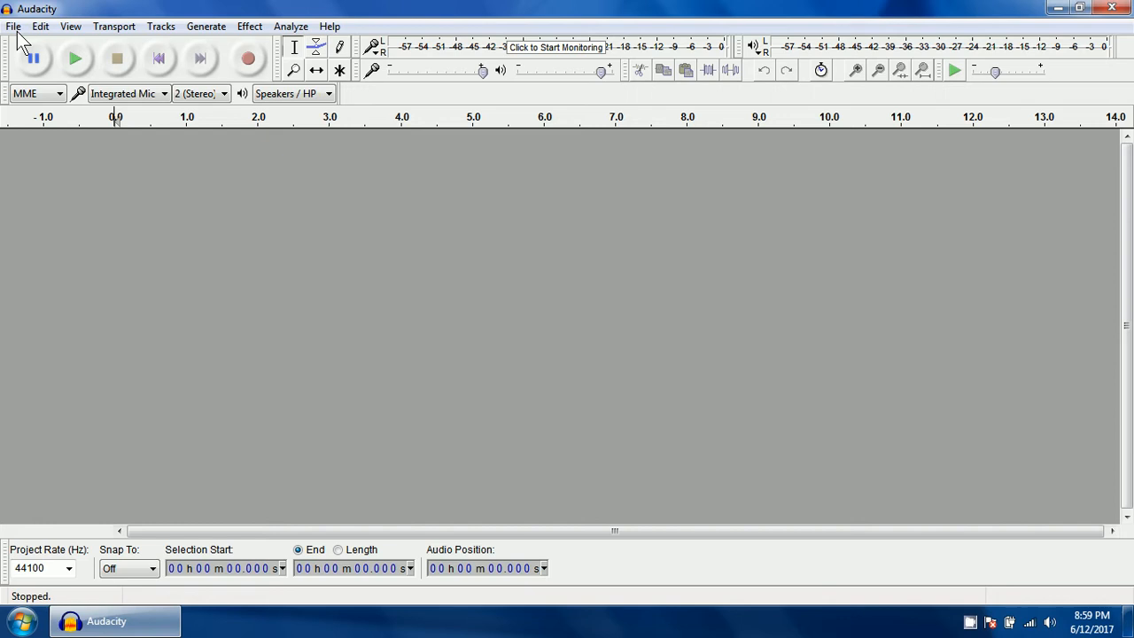
pyautogui.click(15, 30)
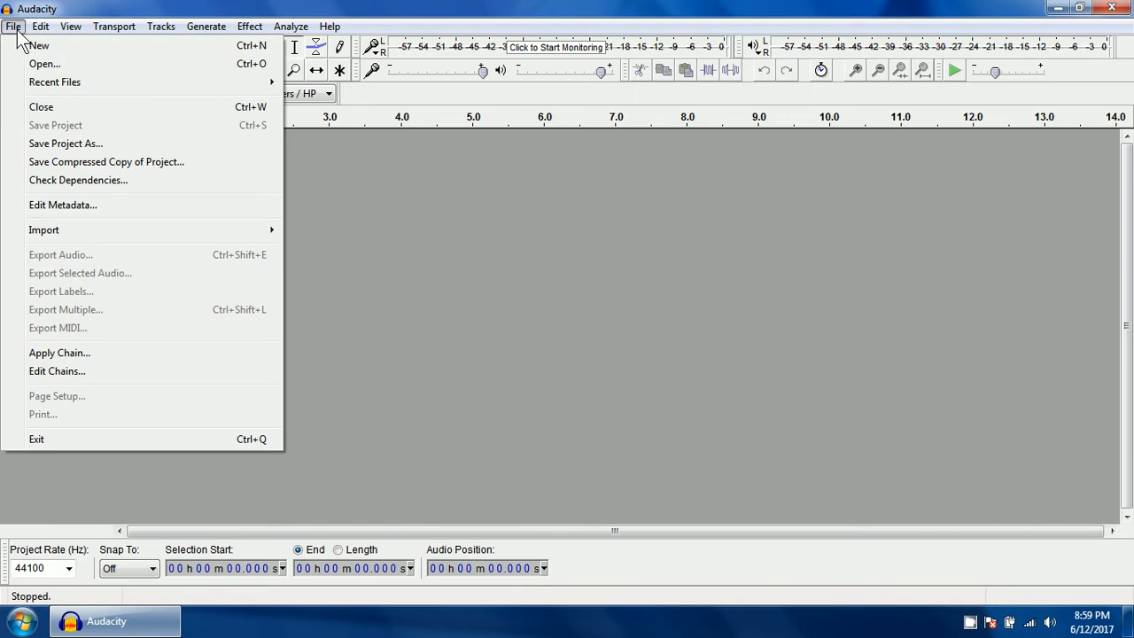
pyautogui.moveTo(163, 229)
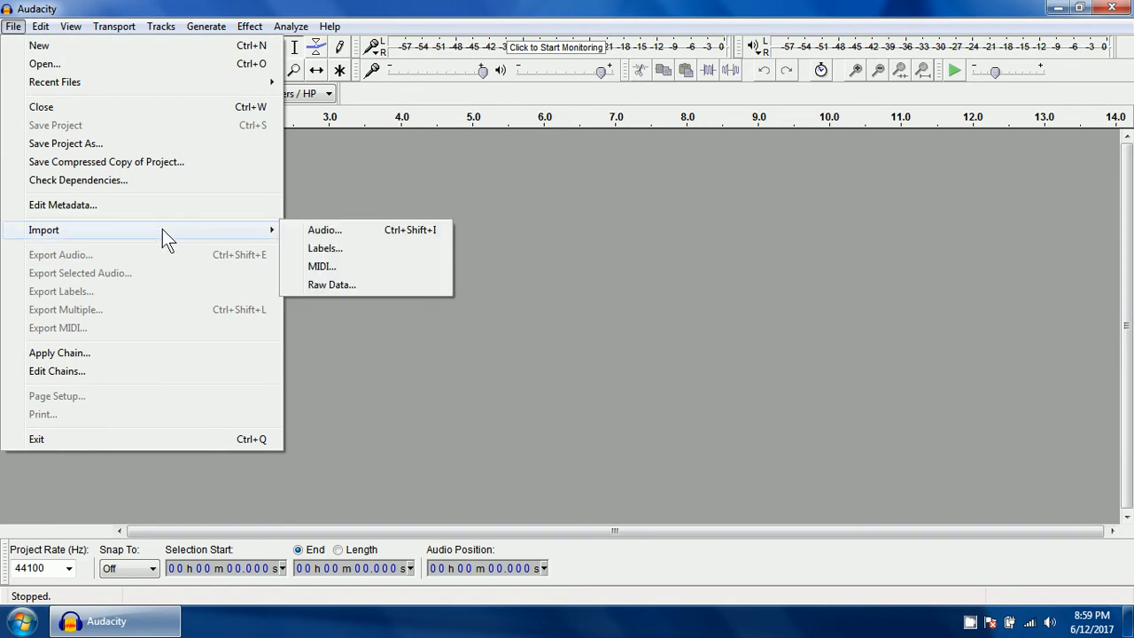
pyautogui.click(317, 232)
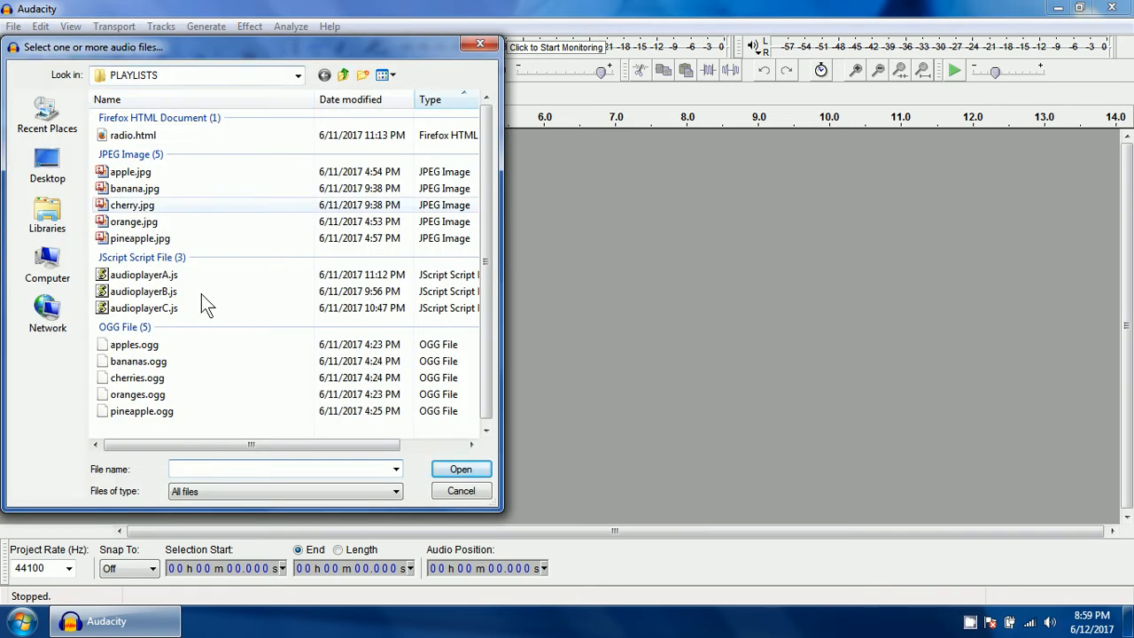
pyautogui.moveTo(192, 344); pyautogui.dragTo(135, 425)
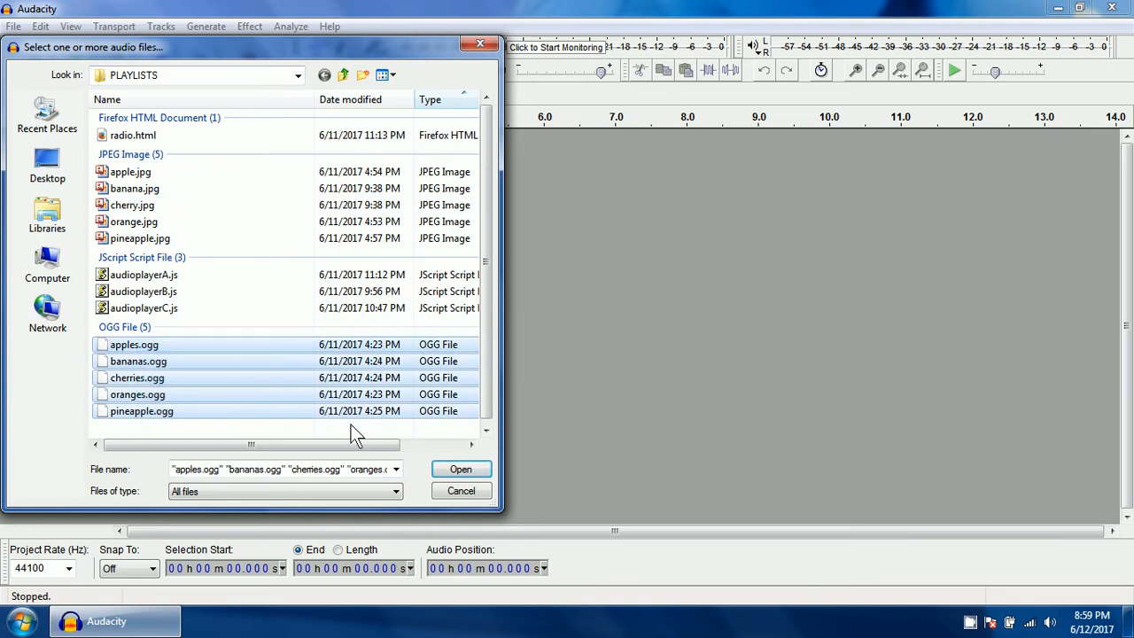
pyautogui.click(459, 472)
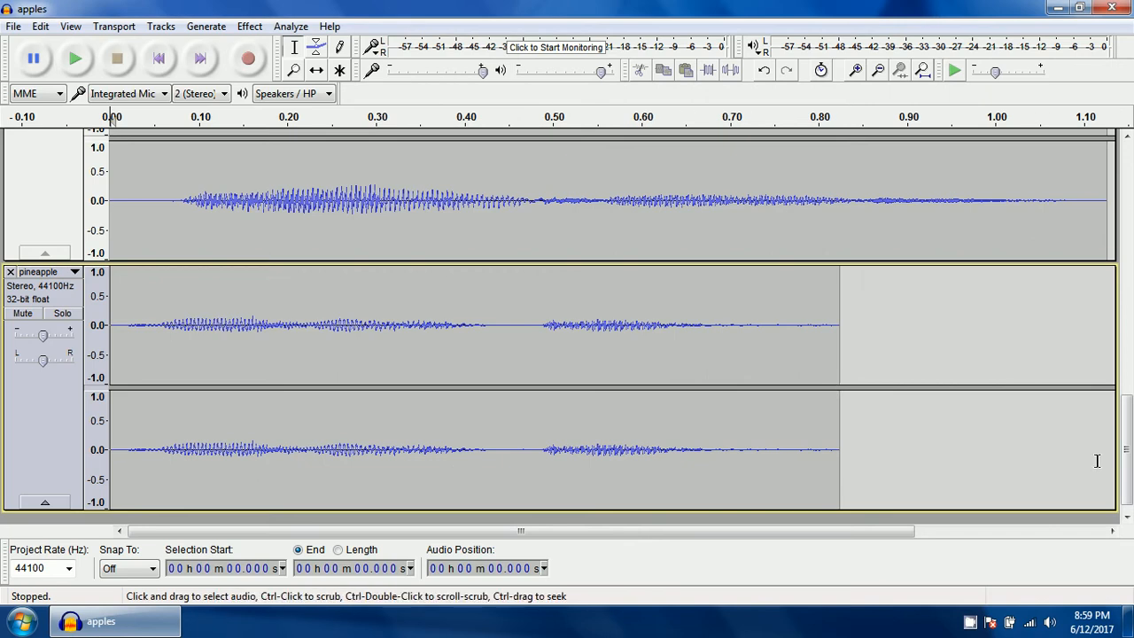
# Cut all the audio from the bananas track and paste it at the end of the apples track's audio.
pyautogui.moveTo(1127, 459); pyautogui.dragTo(1124, 190)
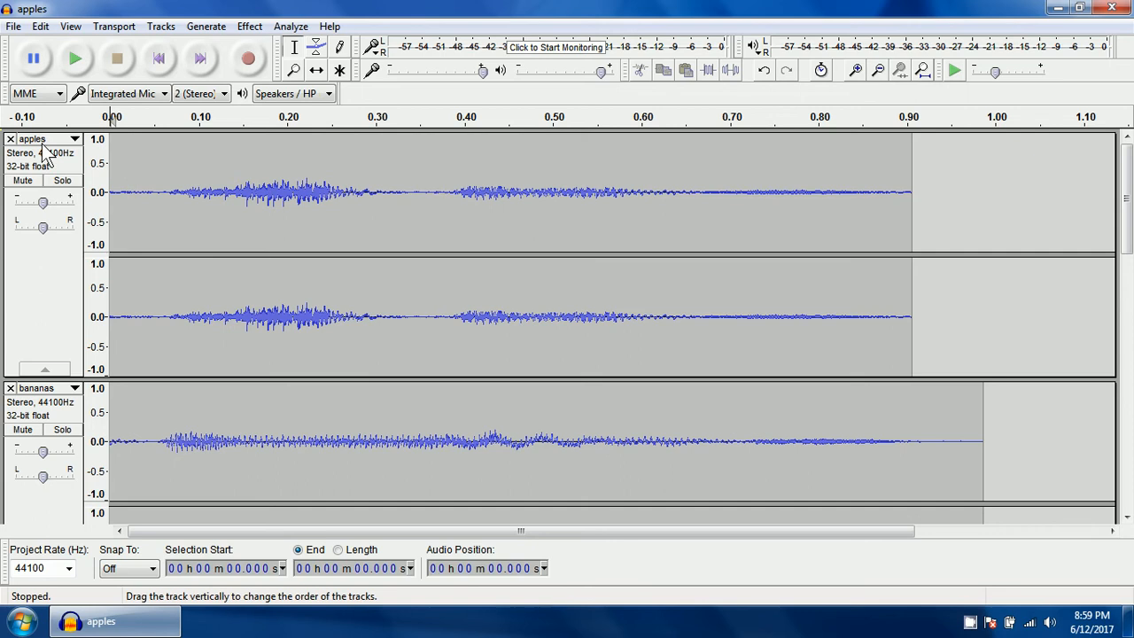
pyautogui.scroll(-5, 35, 404)
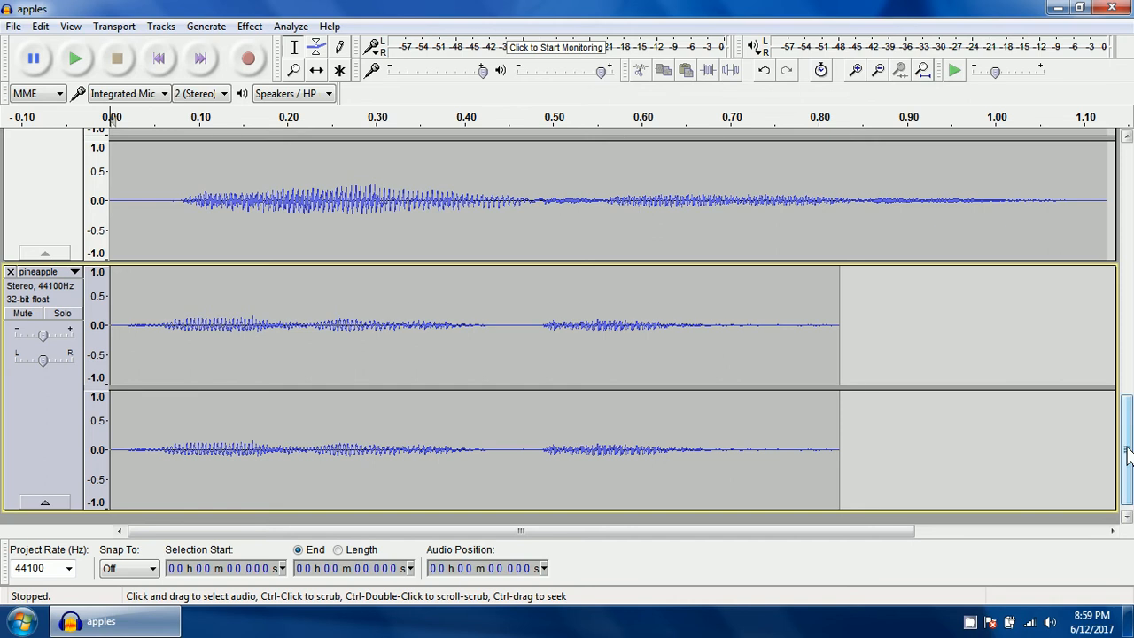
pyautogui.moveTo(1127, 452); pyautogui.dragTo(1103, 134)
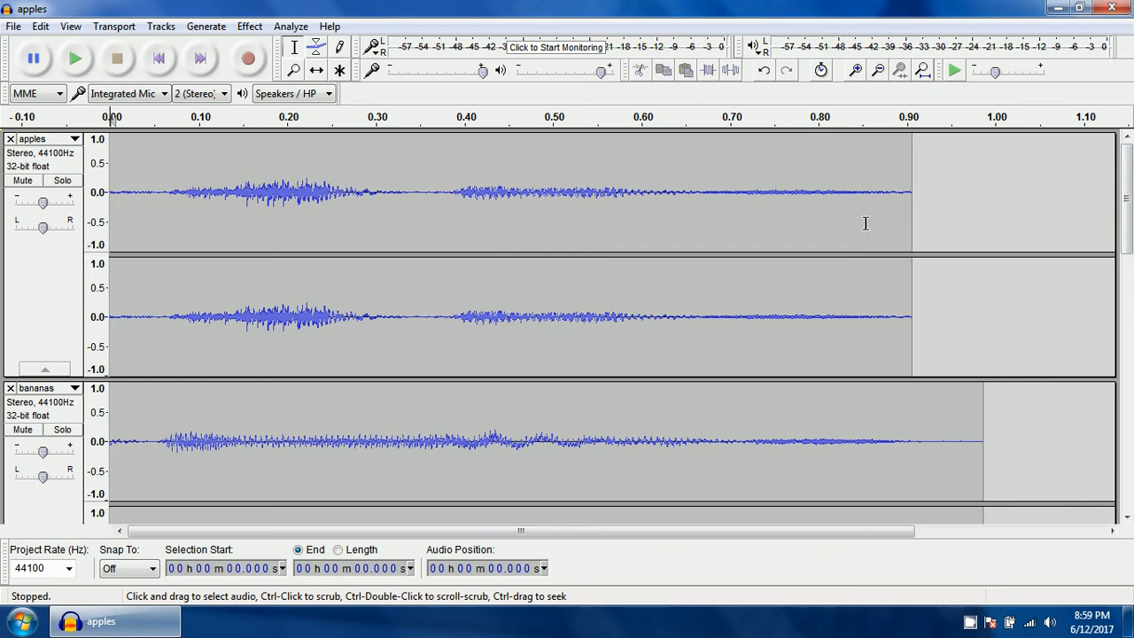
pyautogui.click(52, 494)
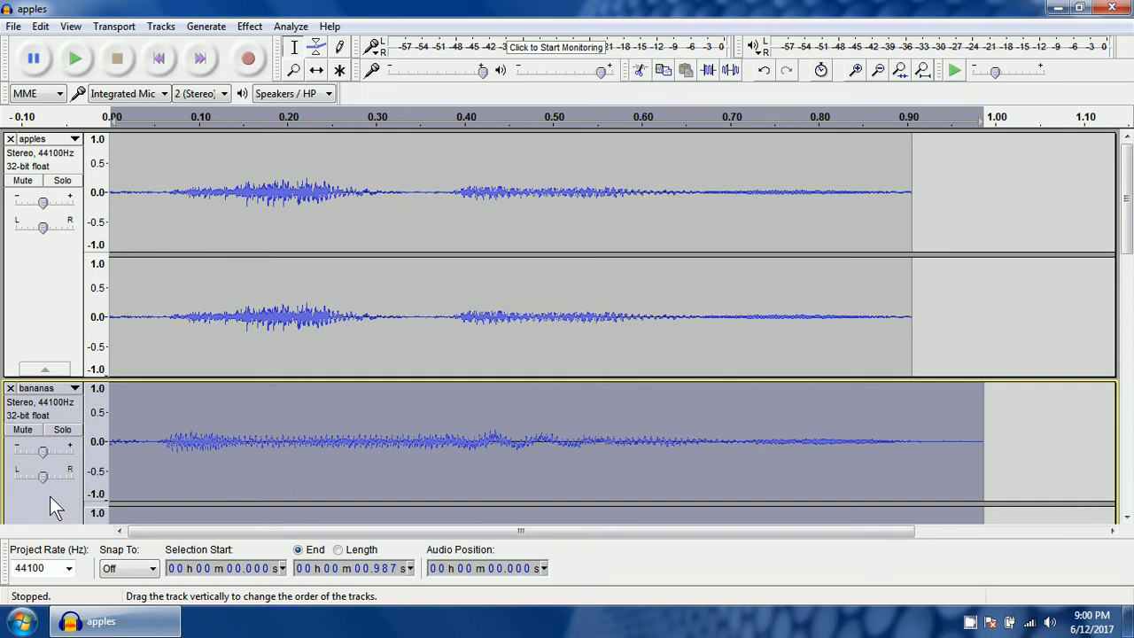
pyautogui.press('Delete')
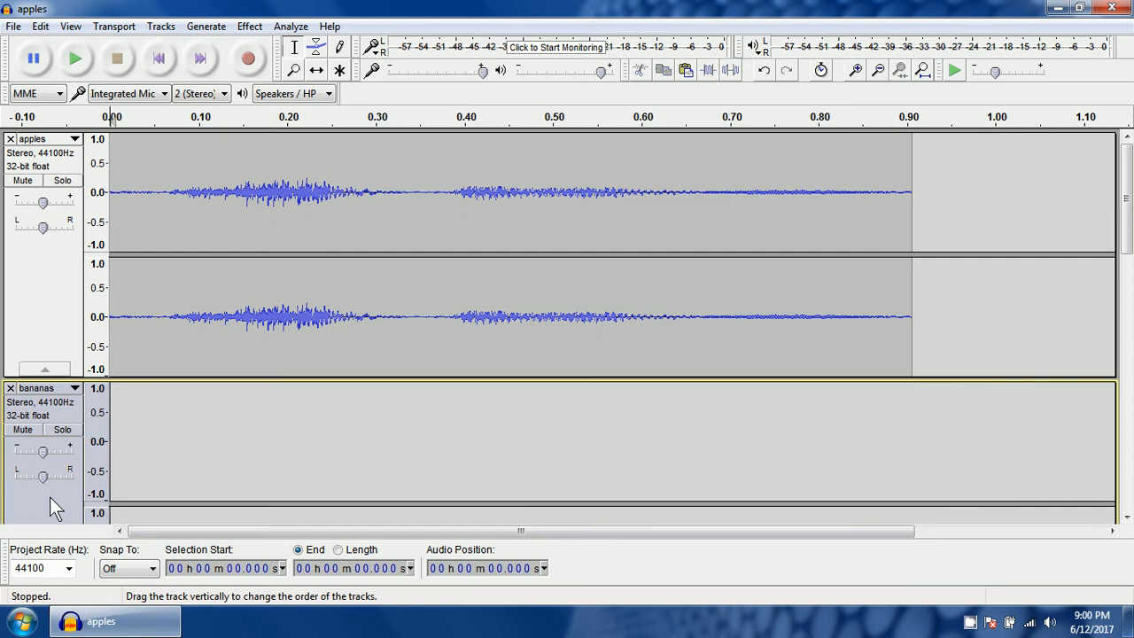
pyautogui.click(912, 193)
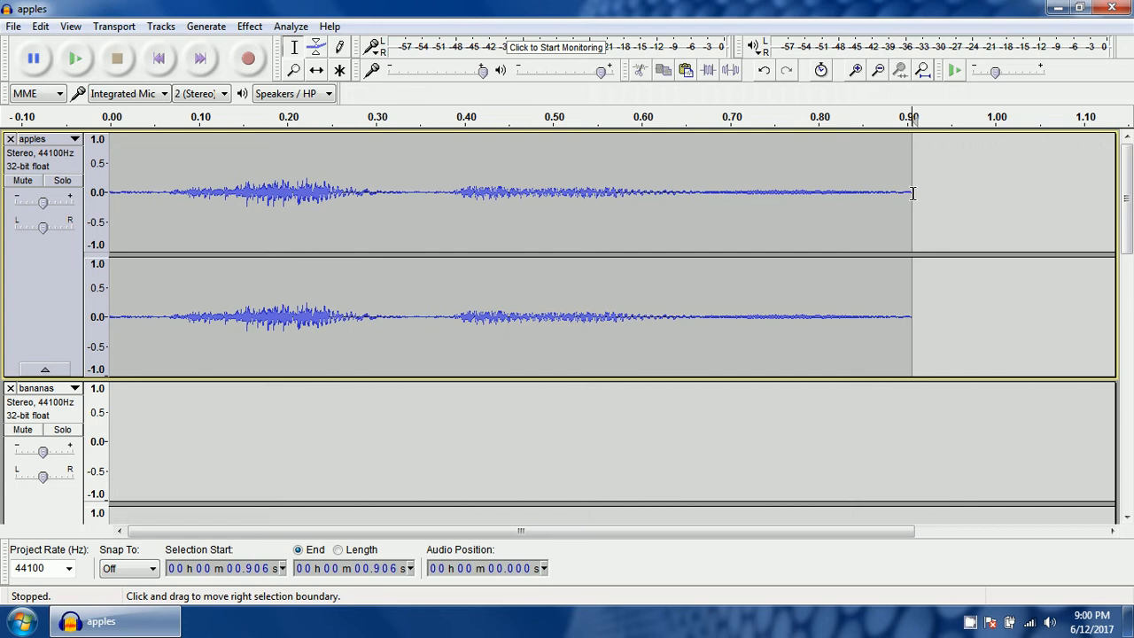
pyautogui.hotkey('ctrl', 'v')
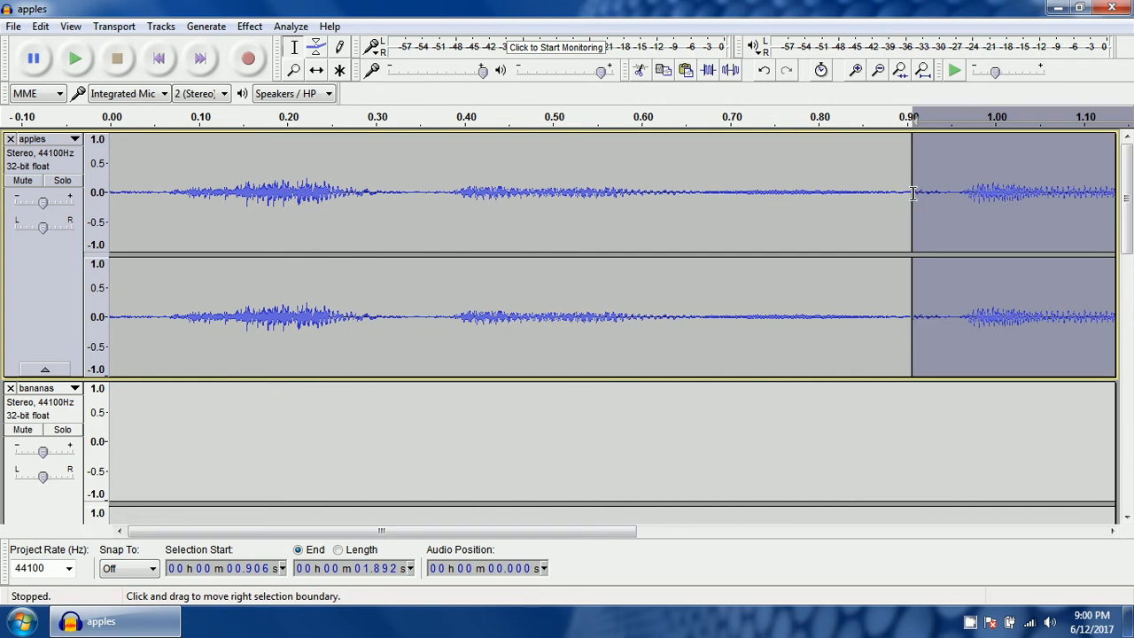
# Cut all the audio from the cherries track and paste it after the bananas clip in the apples track.
pyautogui.click(842, 429)
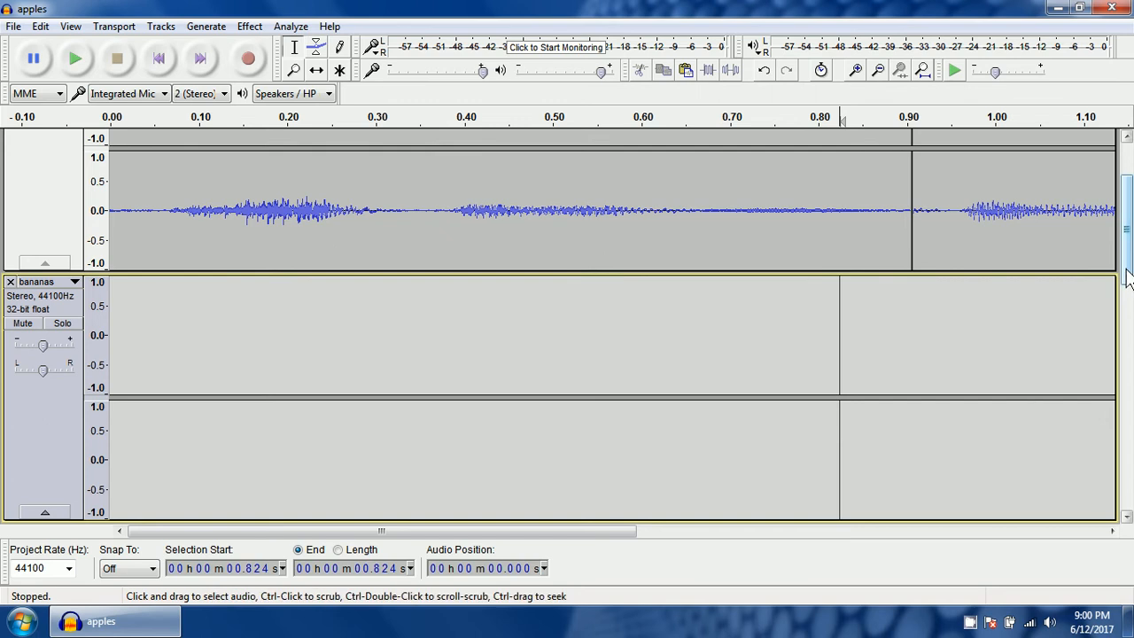
pyautogui.moveTo(1126, 269); pyautogui.dragTo(1132, 332)
pyautogui.scroll(-1, 379, 344)
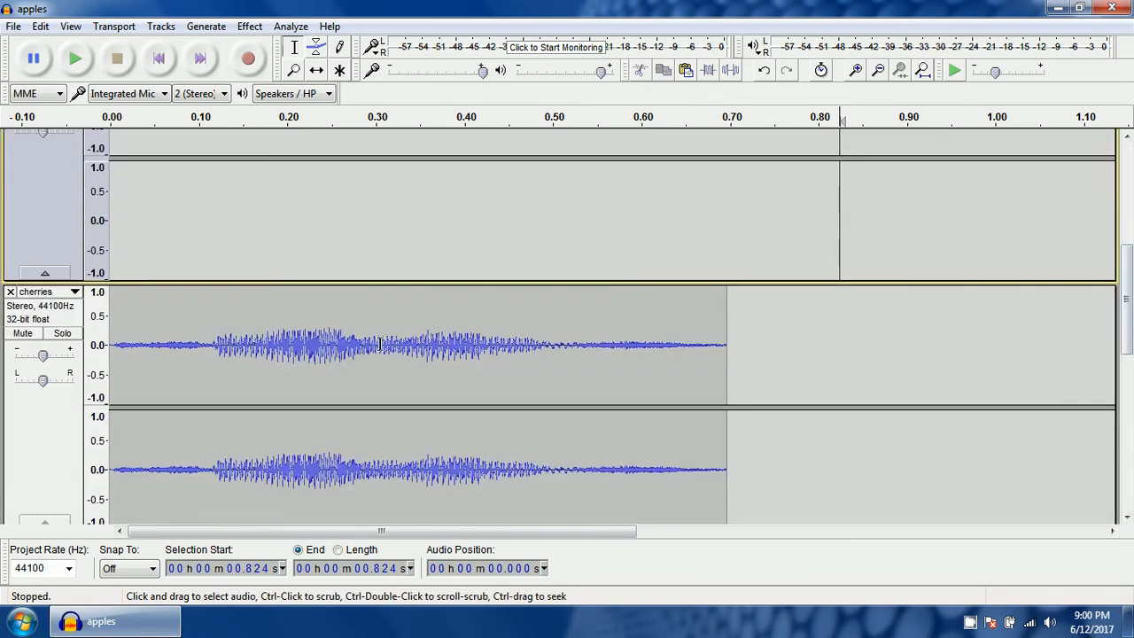
pyautogui.click(34, 449)
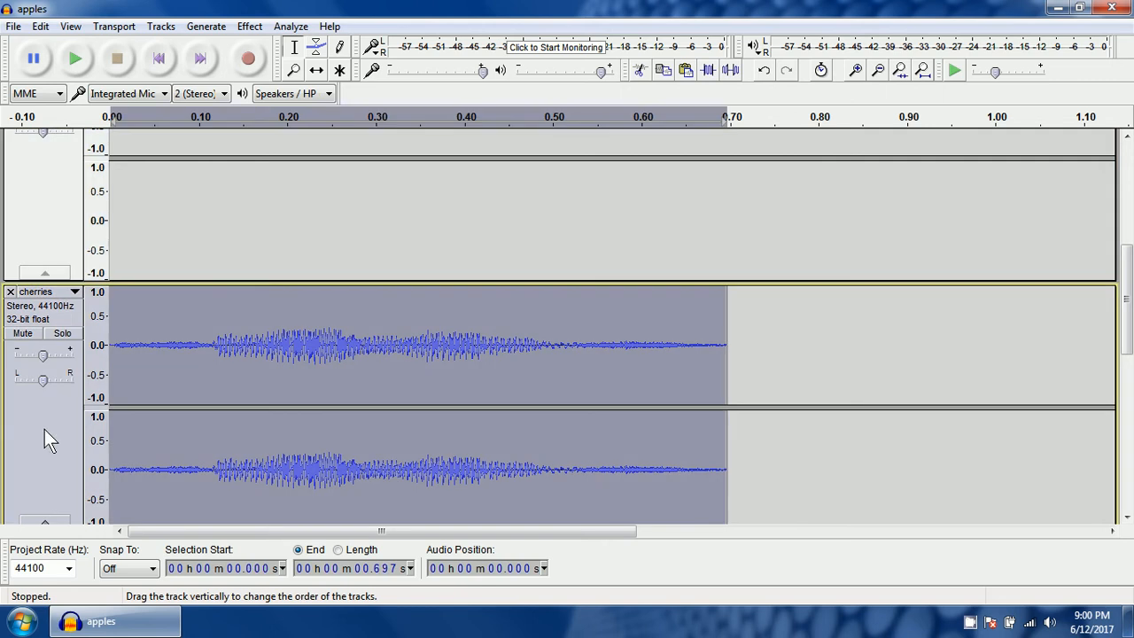
pyautogui.press('Delete')
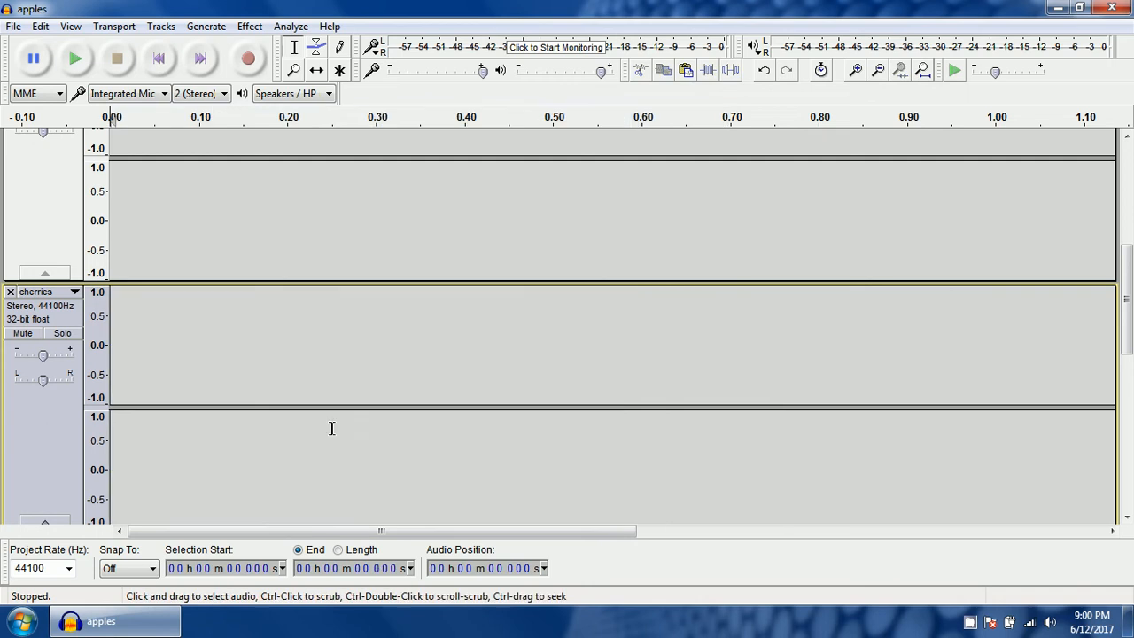
pyautogui.scroll(5, 1123, 301)
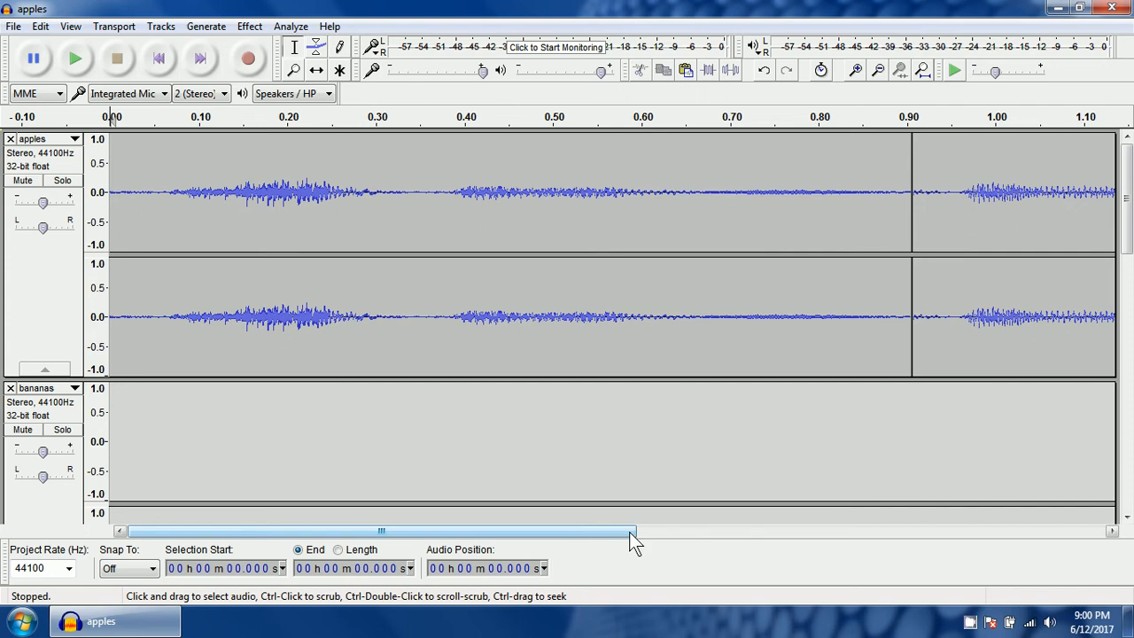
pyautogui.moveTo(631, 533); pyautogui.dragTo(1049, 500)
pyautogui.click(958, 192)
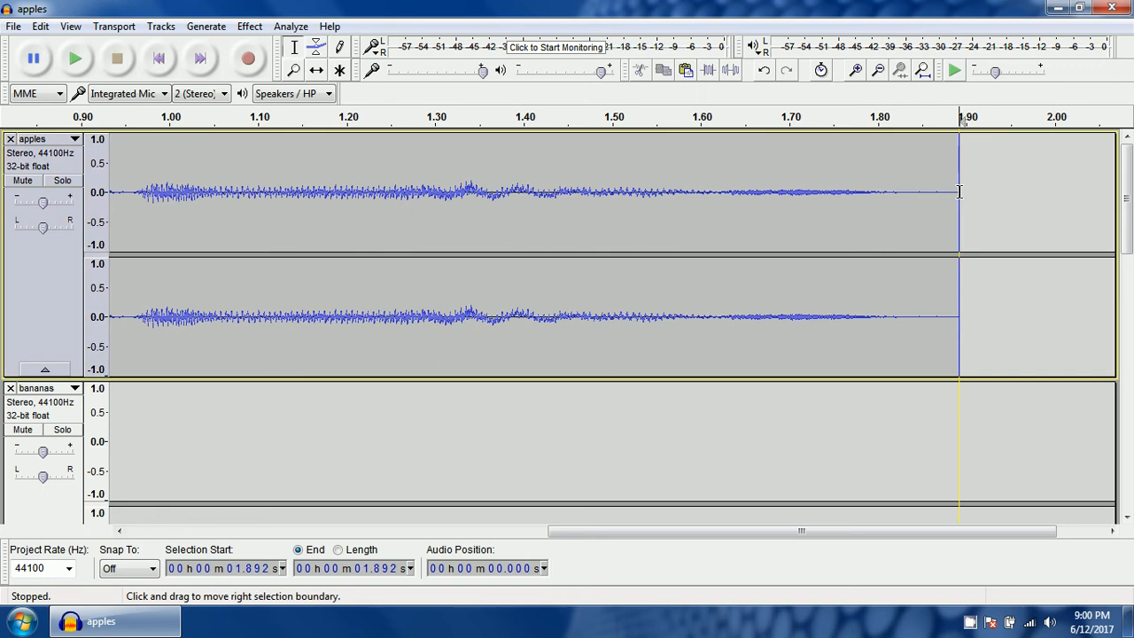
pyautogui.hotkey('ctrl', 'v')
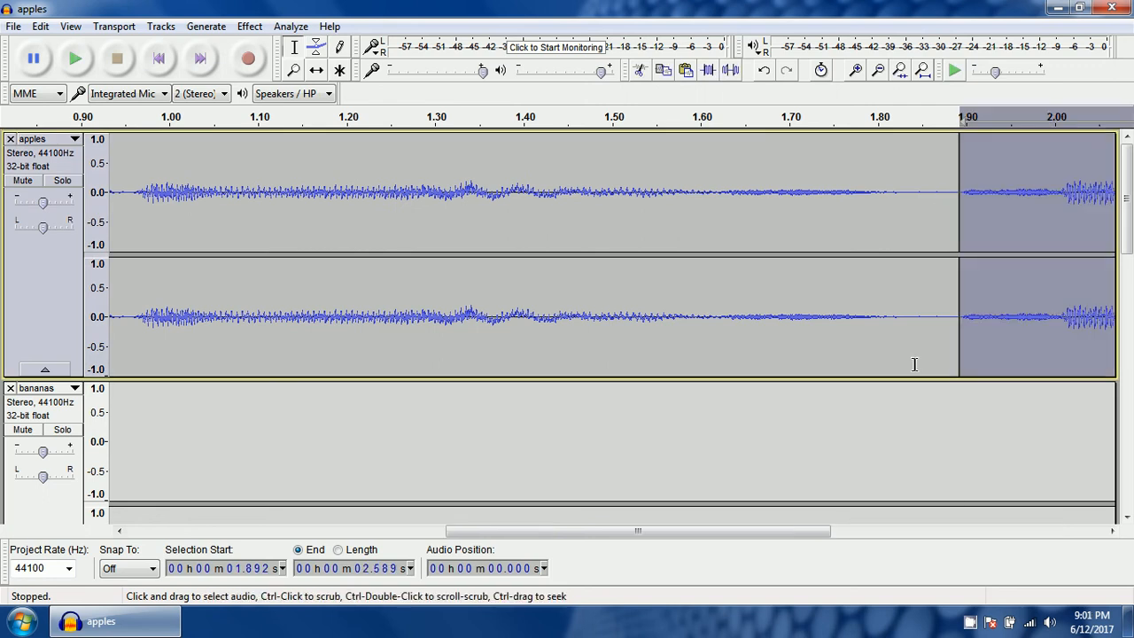
# Cut all the audio from the oranges track and paste it after the cherries clip in the apples track.
pyautogui.moveTo(1131, 204); pyautogui.dragTo(1131, 397)
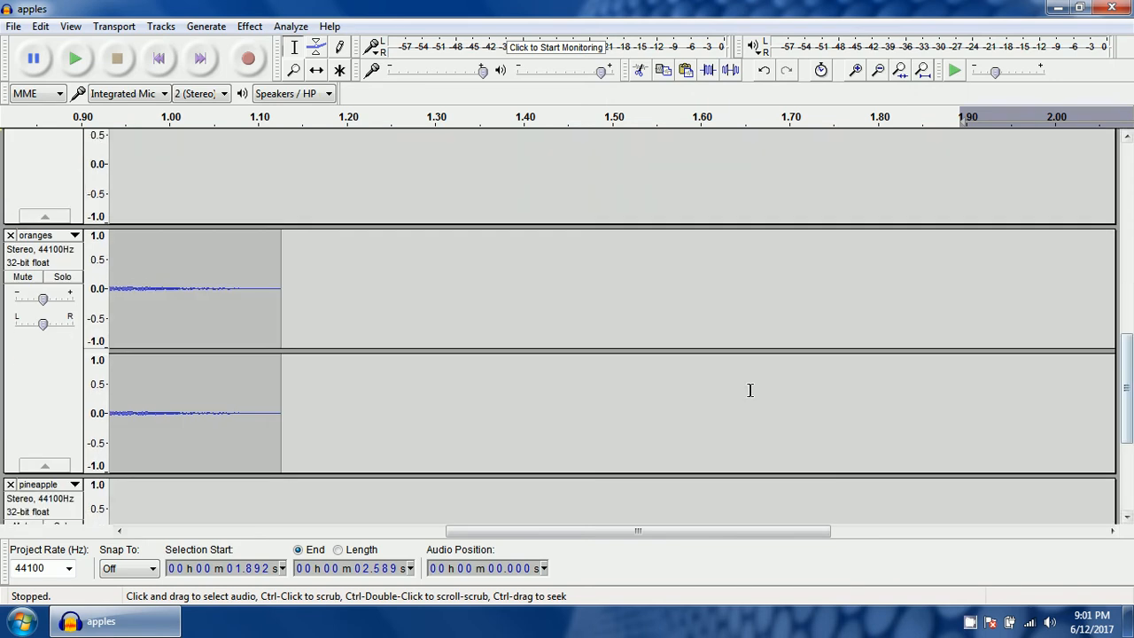
pyautogui.click(43, 373)
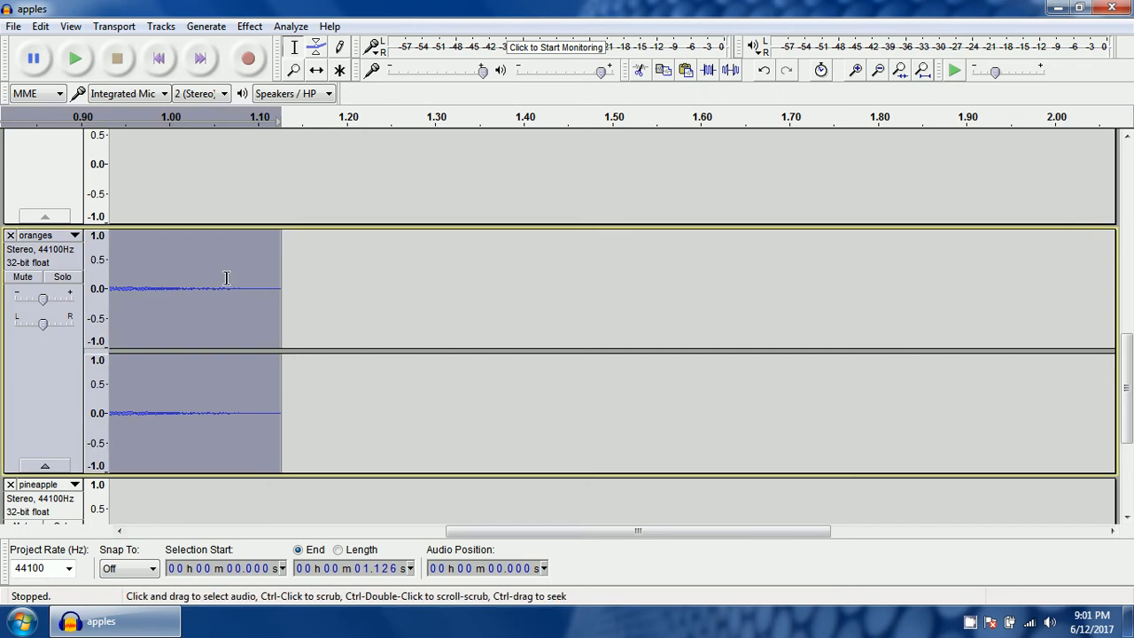
pyautogui.click(337, 290)
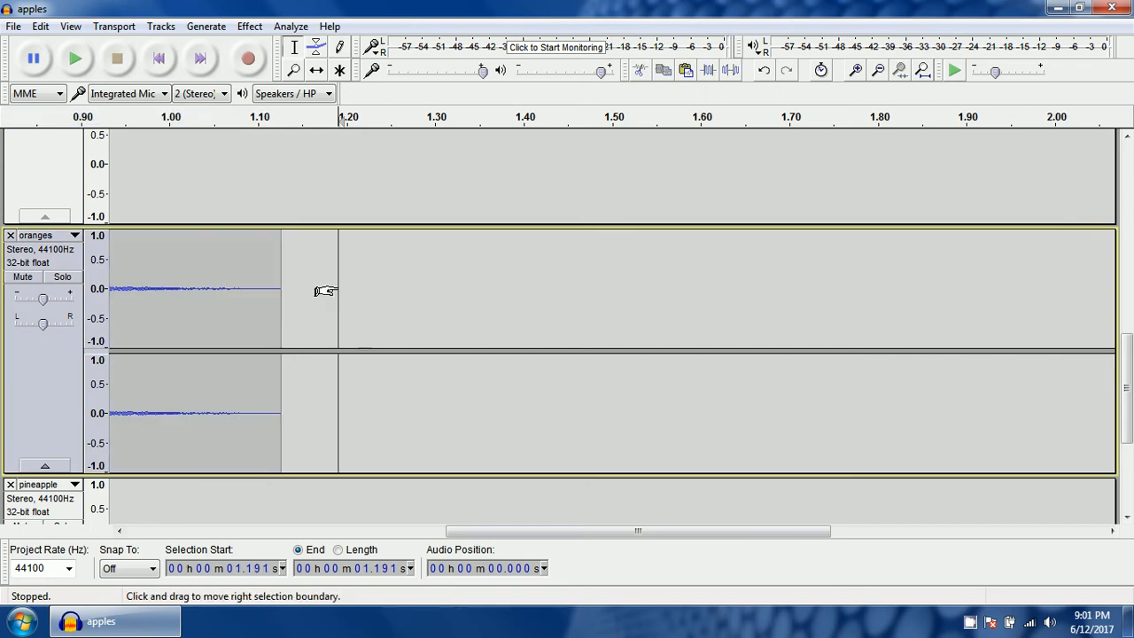
pyautogui.click(60, 379)
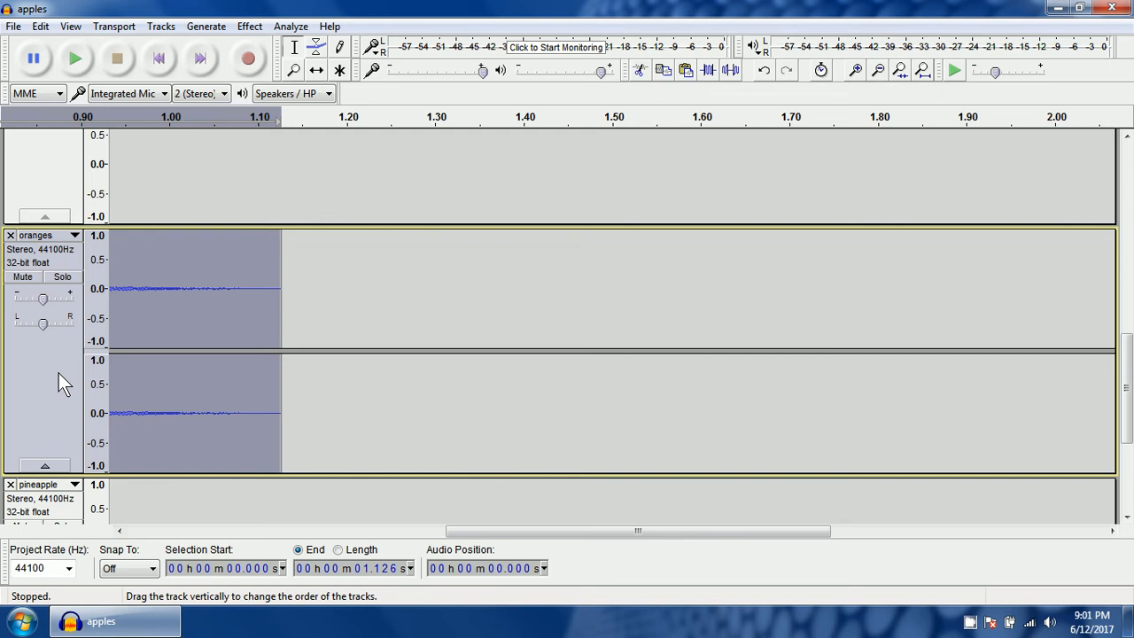
pyautogui.press('Delete')
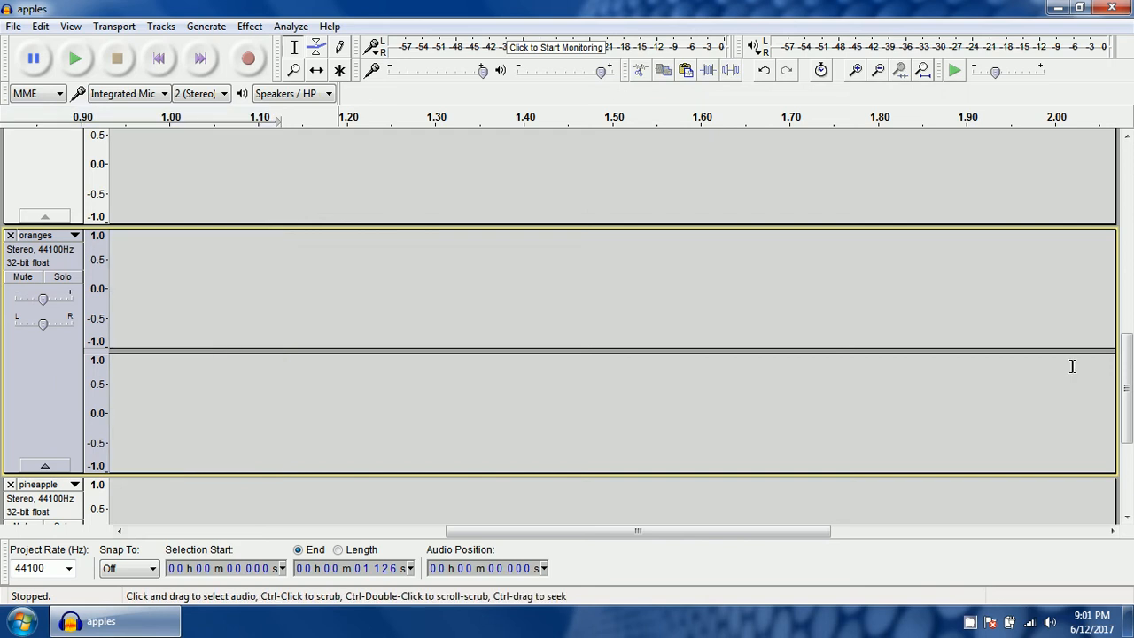
pyautogui.moveTo(1126, 390); pyautogui.dragTo(1129, 180)
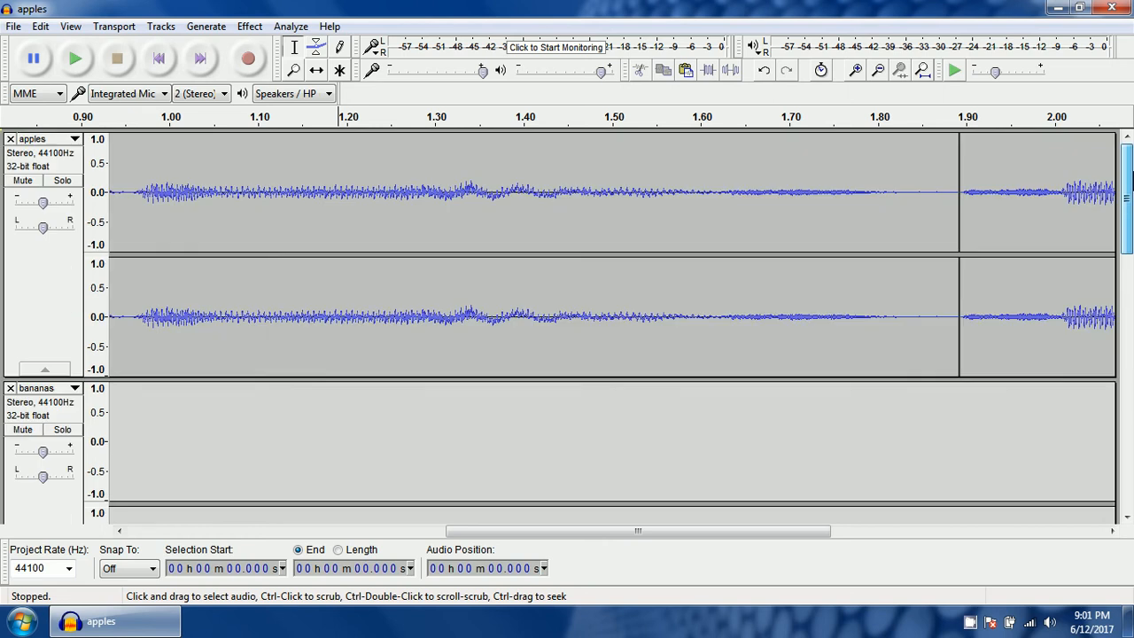
pyautogui.moveTo(807, 531); pyautogui.dragTo(1063, 530)
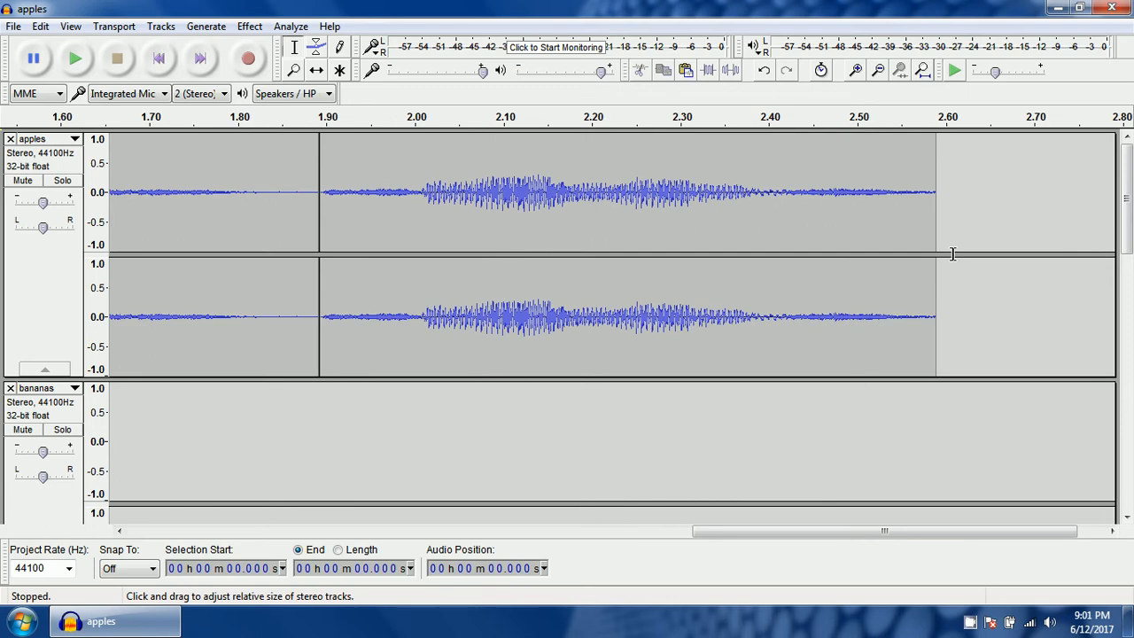
pyautogui.click(935, 196)
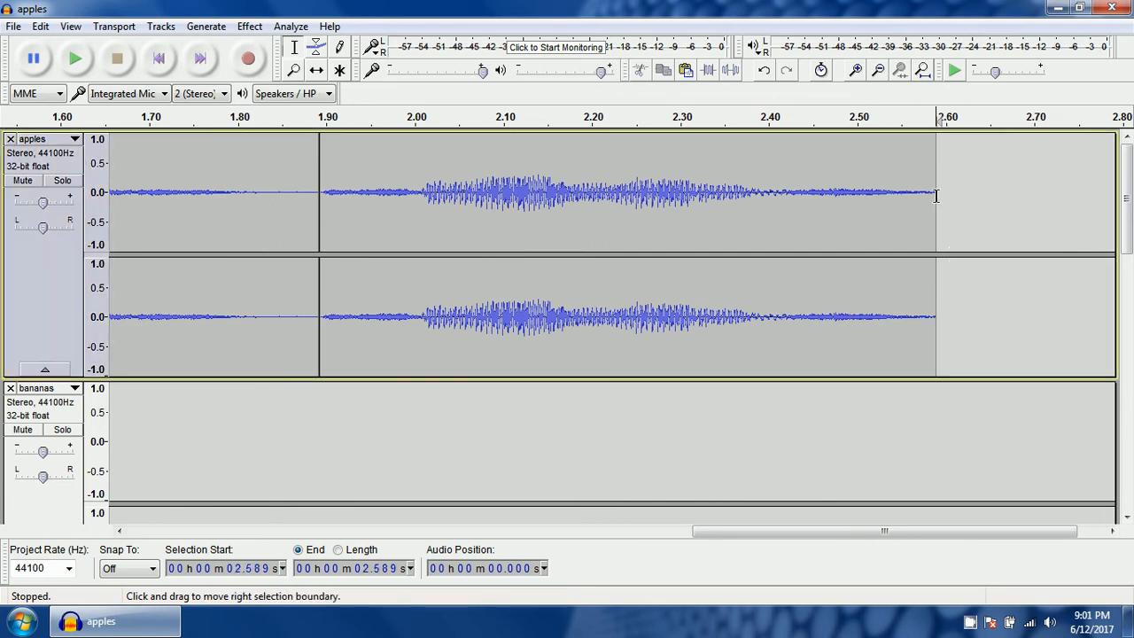
pyautogui.hotkey('ctrl', 'v')
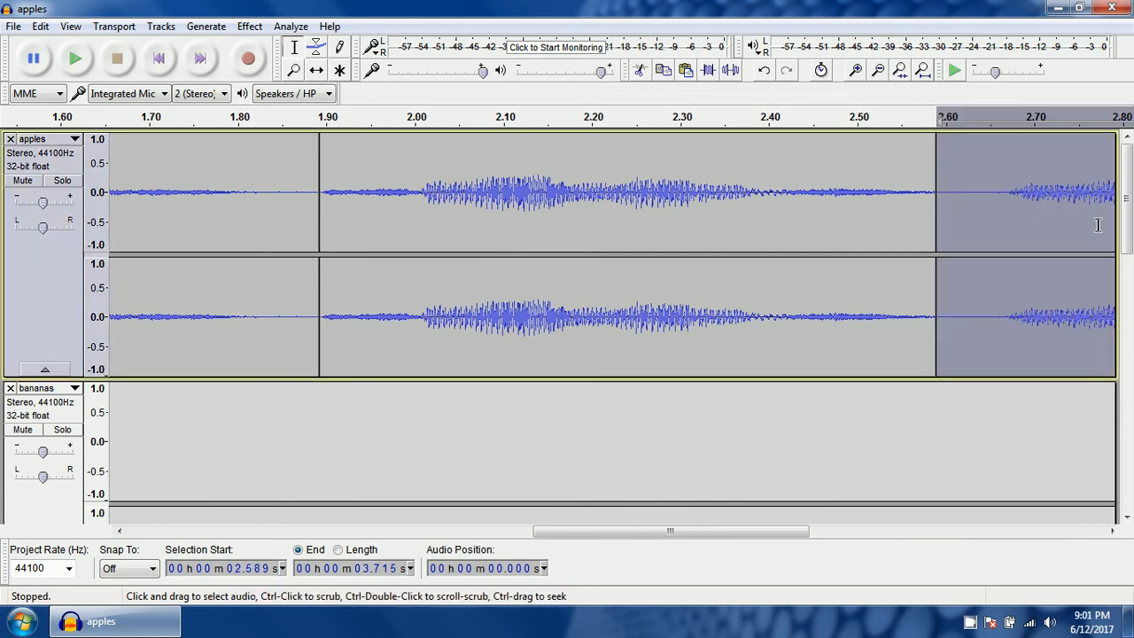
# Cut all the audio from the pineapple track and paste it after the oranges clip in the apples track.
pyautogui.moveTo(1128, 244); pyautogui.dragTo(1129, 496)
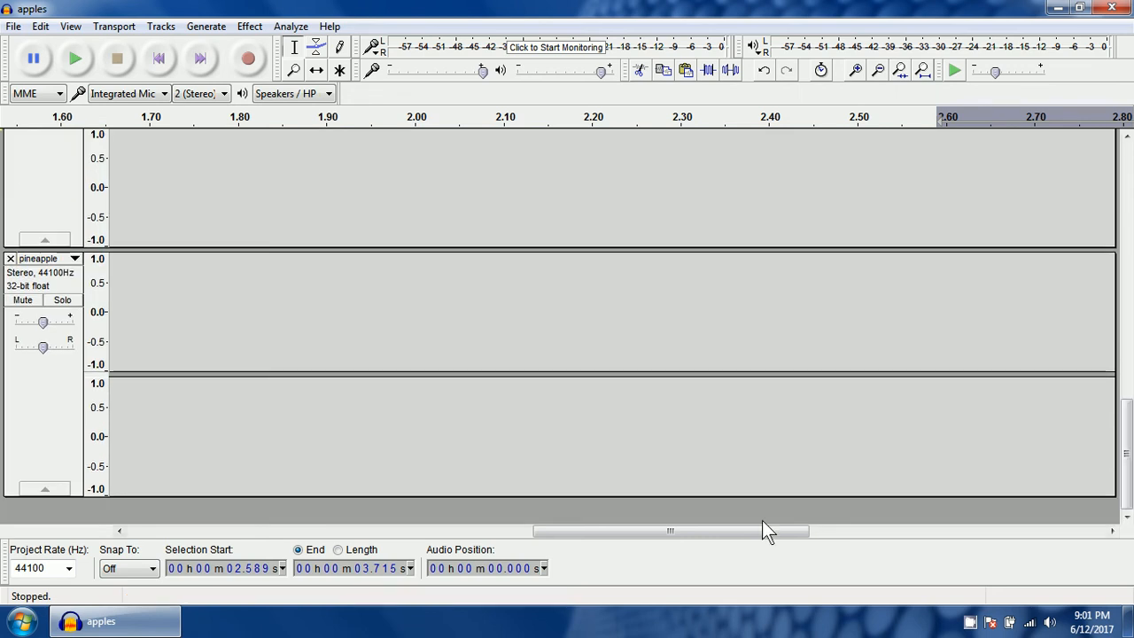
pyautogui.moveTo(762, 530); pyautogui.dragTo(281, 536)
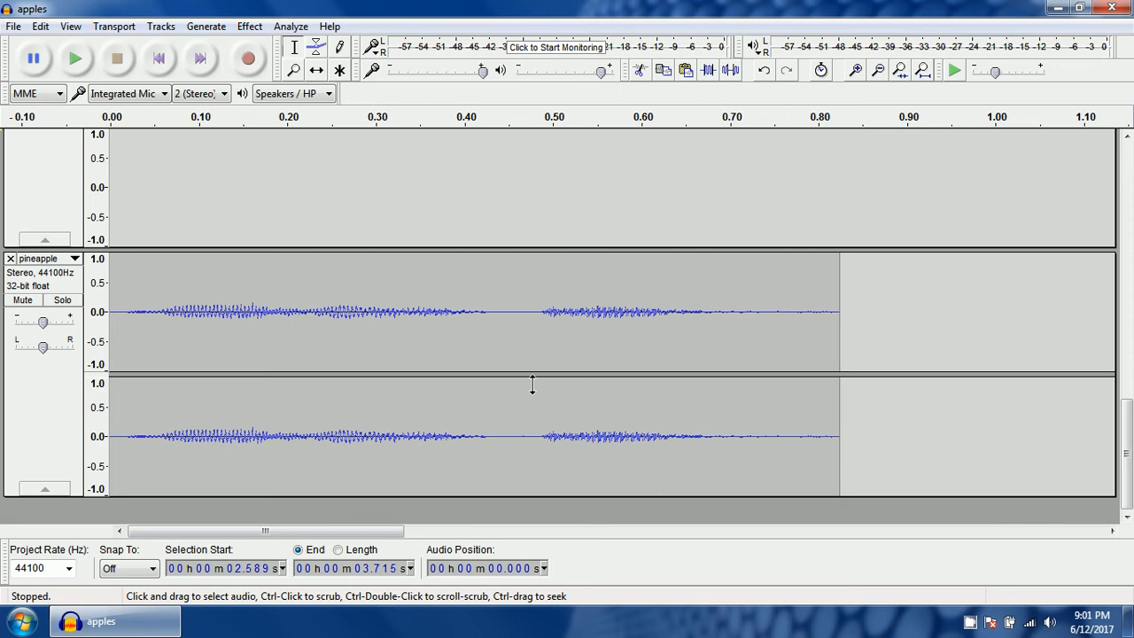
pyautogui.click(44, 413)
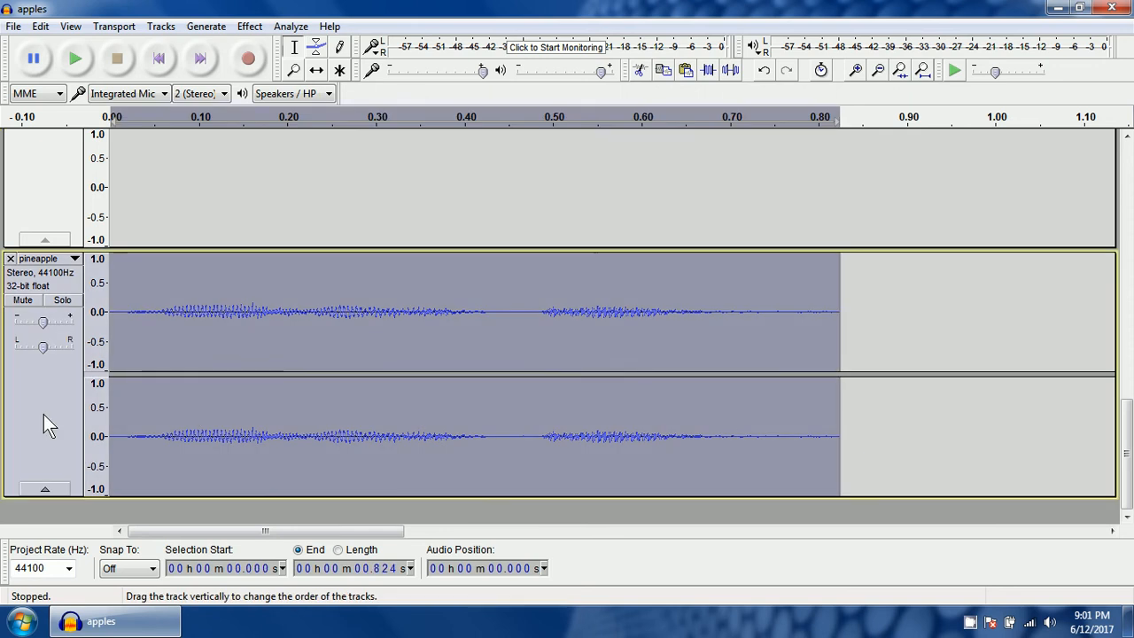
pyautogui.press('Delete')
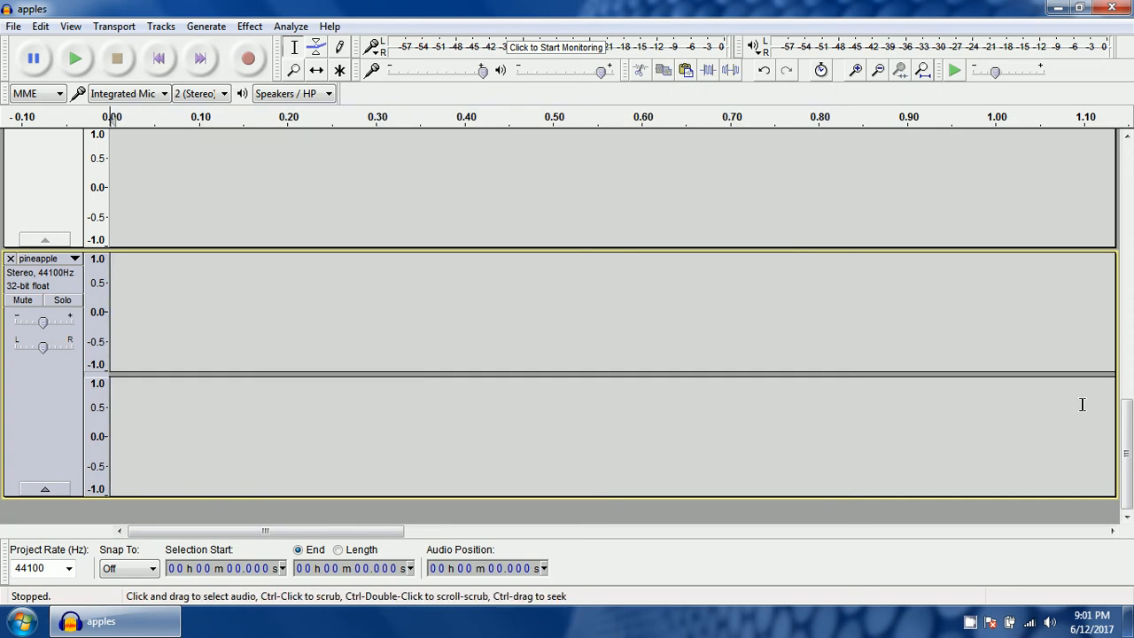
pyautogui.moveTo(1128, 416); pyautogui.dragTo(1129, 162)
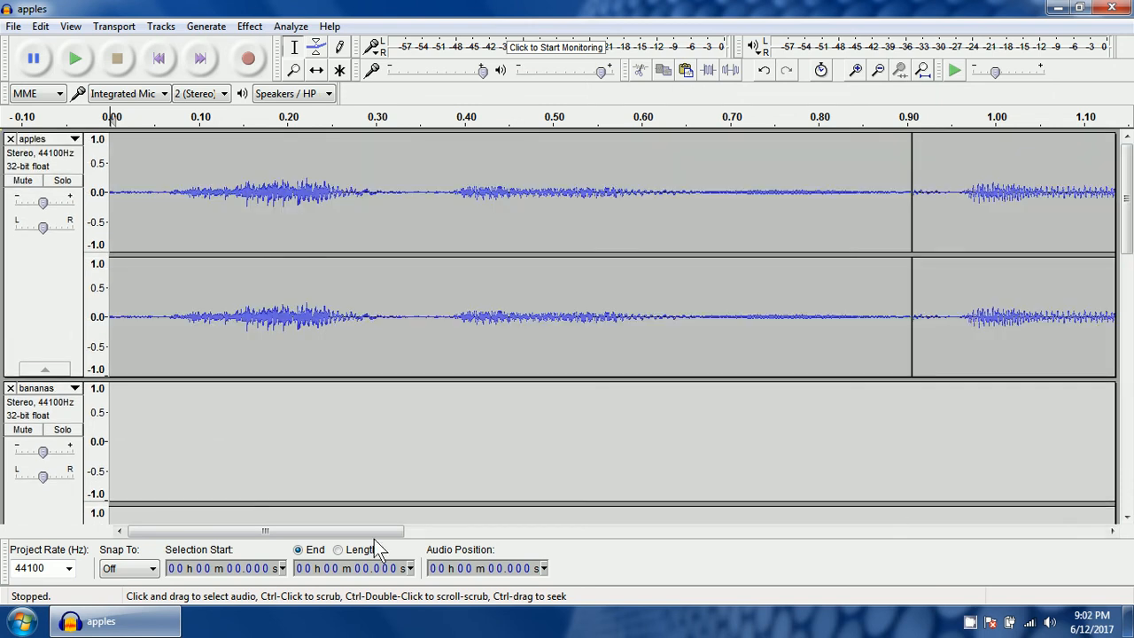
pyautogui.moveTo(376, 532); pyautogui.dragTo(475, 541)
pyautogui.moveTo(474, 531); pyautogui.dragTo(1074, 515)
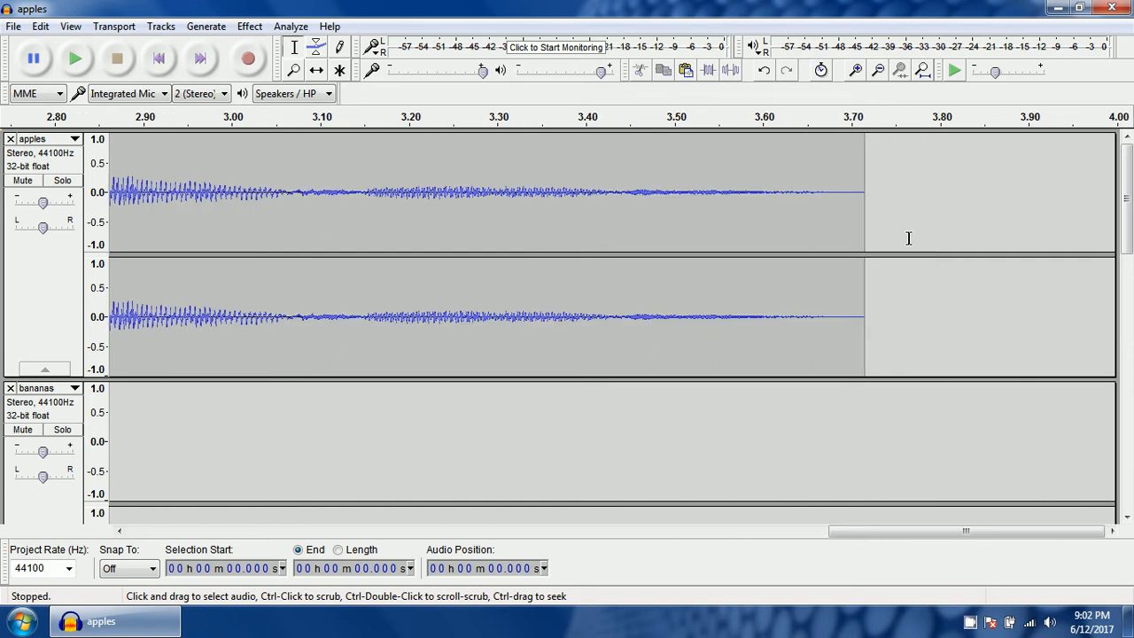
pyautogui.click(865, 192)
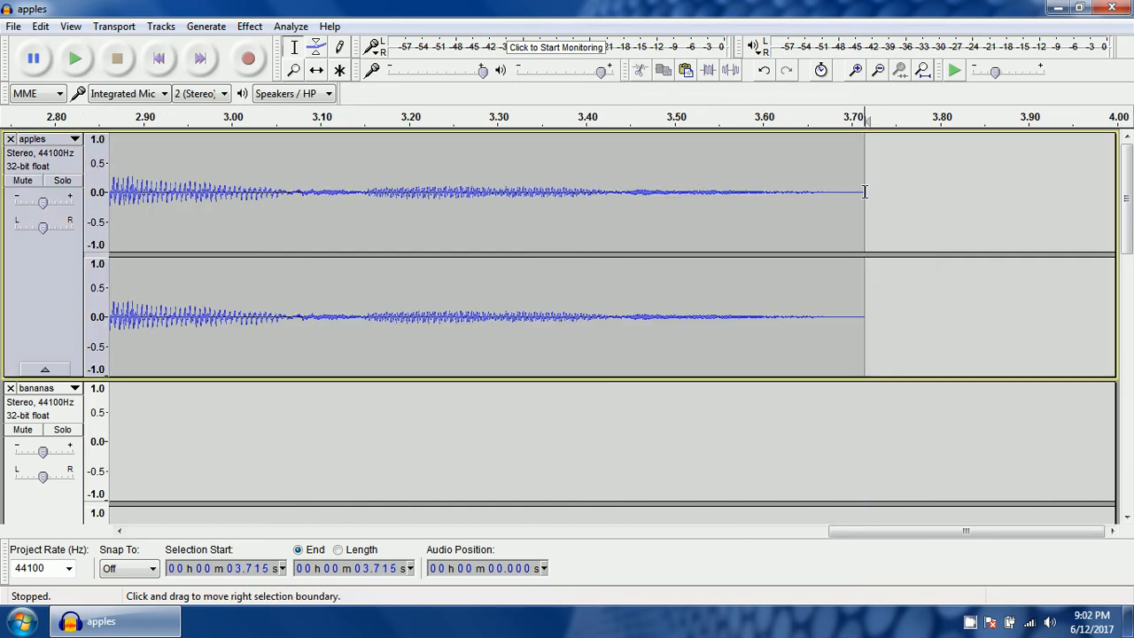
pyautogui.hotkey('ctrl', 'v')
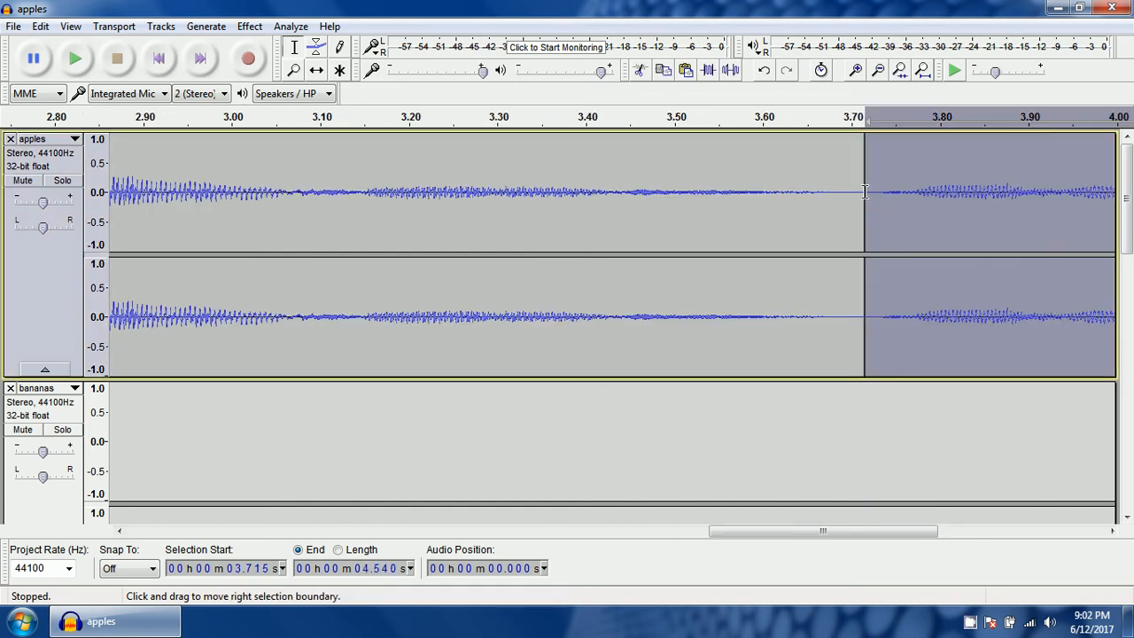
# Play the combined apples track from its beginning to check that the joined clips run in sequence.
pyautogui.click(835, 400)
pyautogui.scroll(-2, 828, 411)
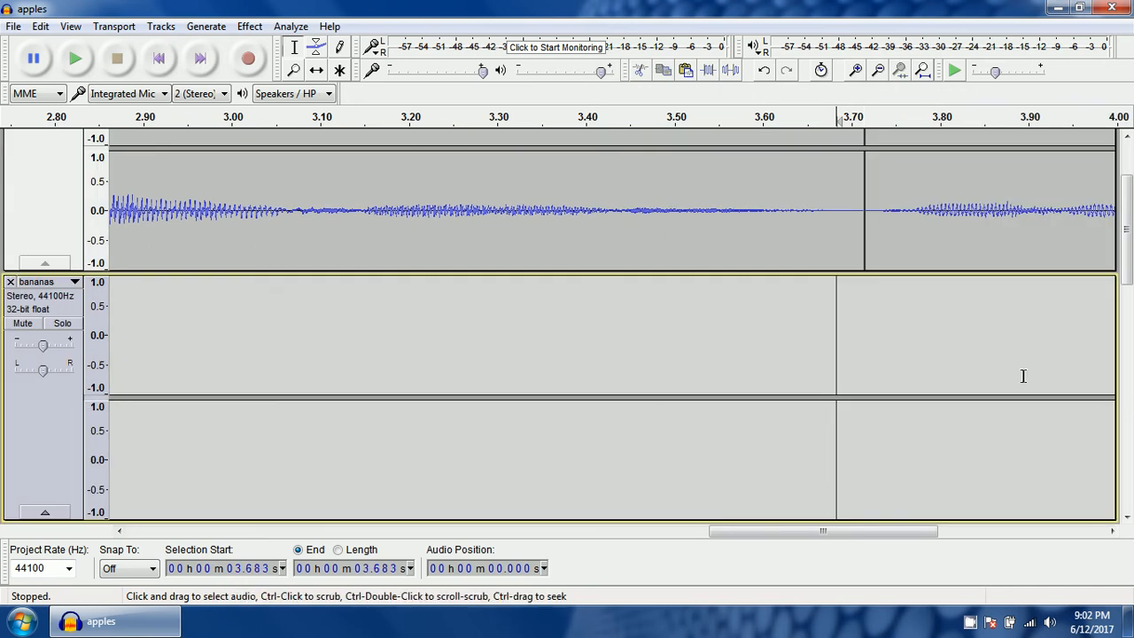
pyautogui.moveTo(1128, 271); pyautogui.dragTo(1128, 240)
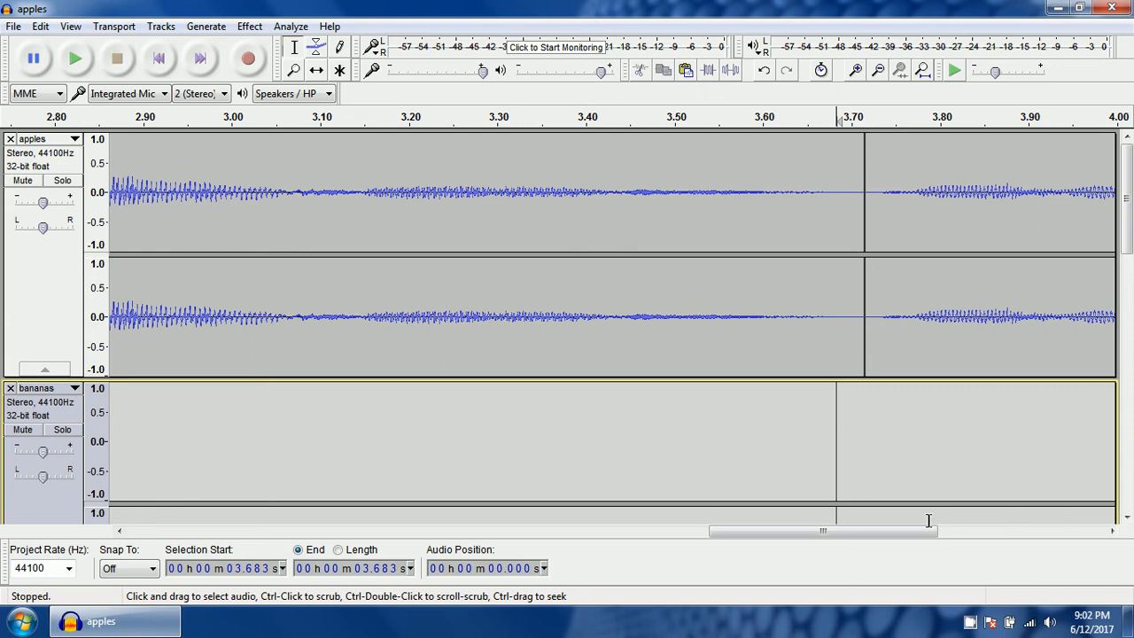
pyautogui.moveTo(929, 531); pyautogui.dragTo(343, 533)
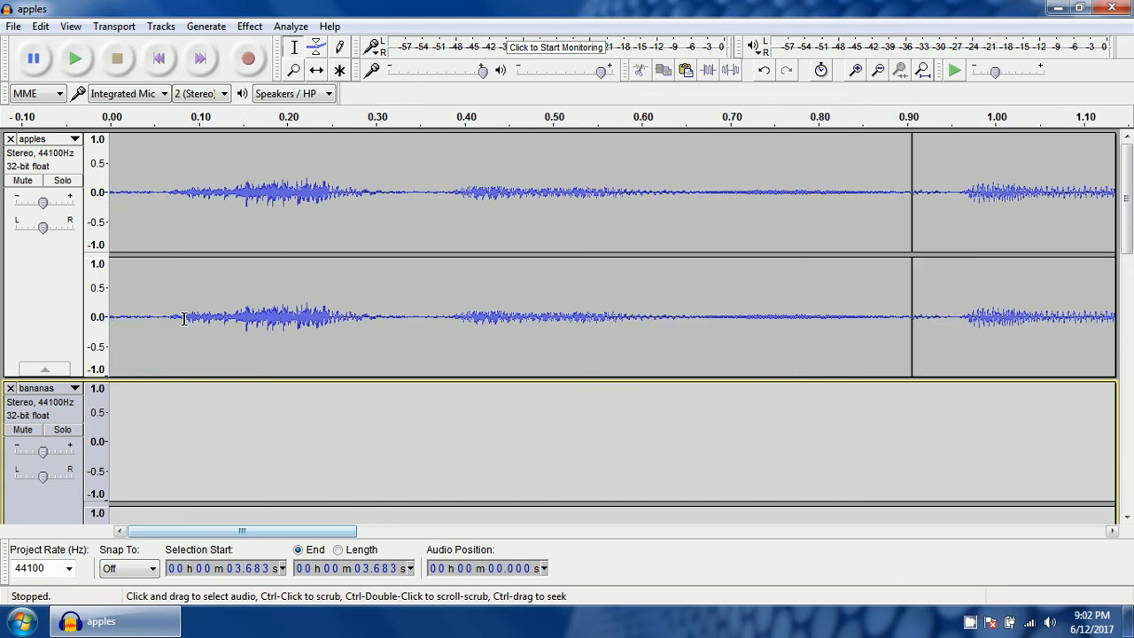
pyautogui.click(114, 186)
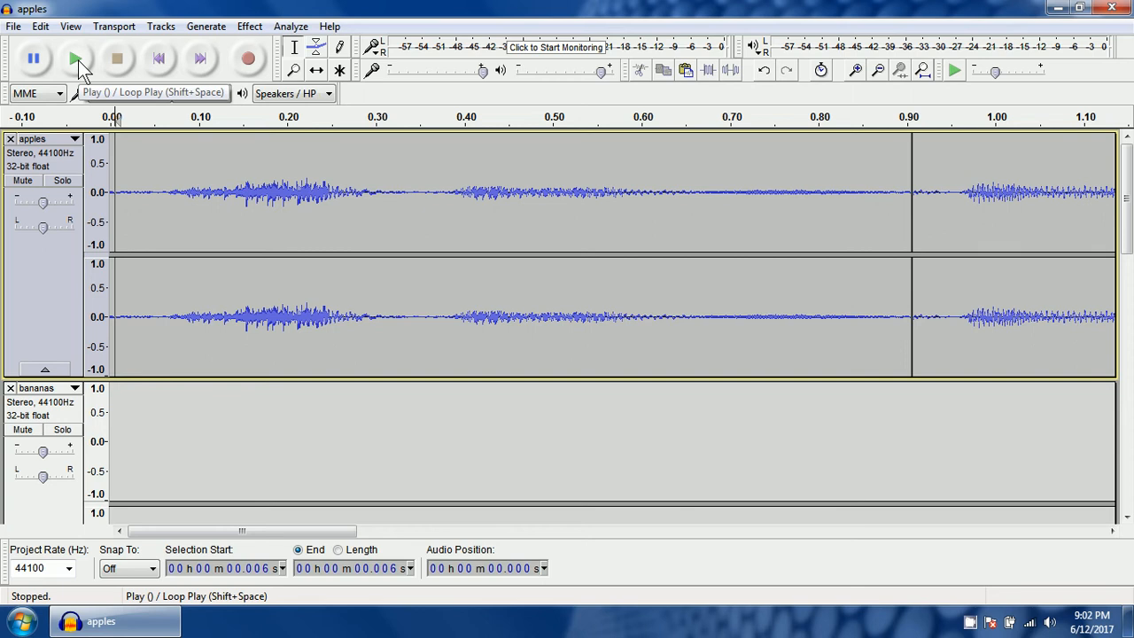
pyautogui.click(76, 59)
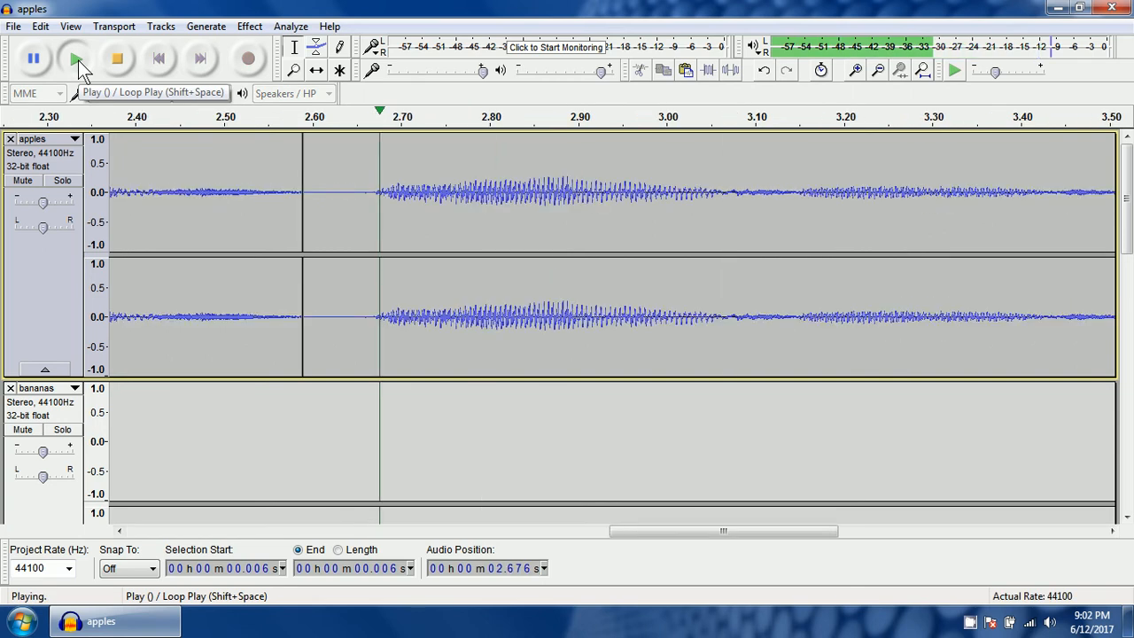
pyautogui.click(78, 61)
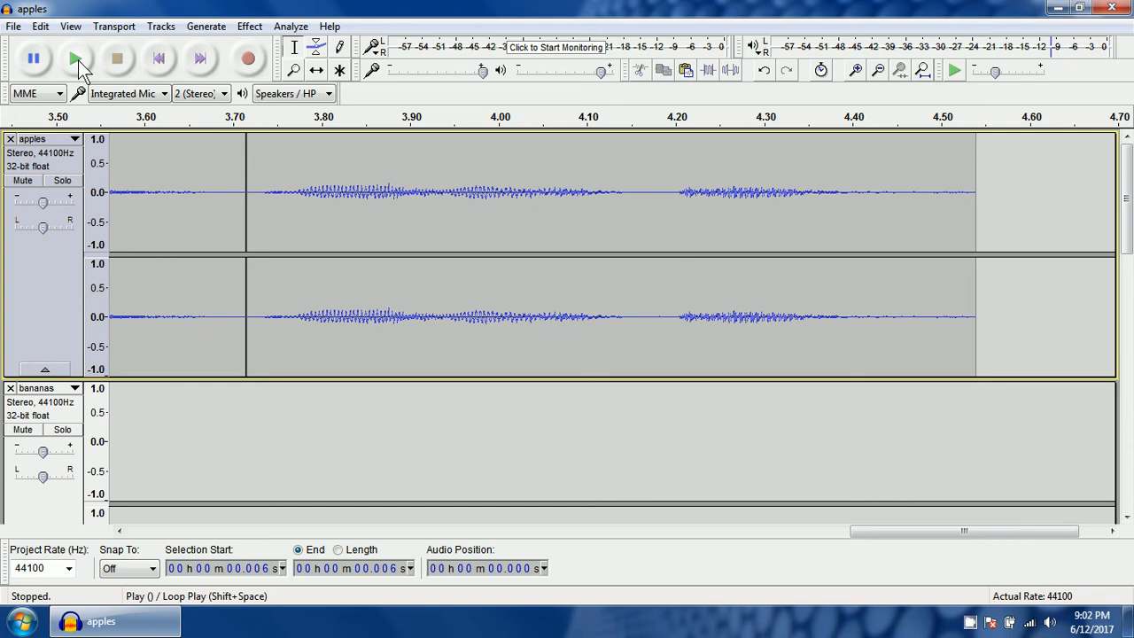
# Export the audio to the Desktop as fruit.mp3 using the (external program) type, accepting the mixdown to two stereo channels.
pyautogui.click(14, 27)
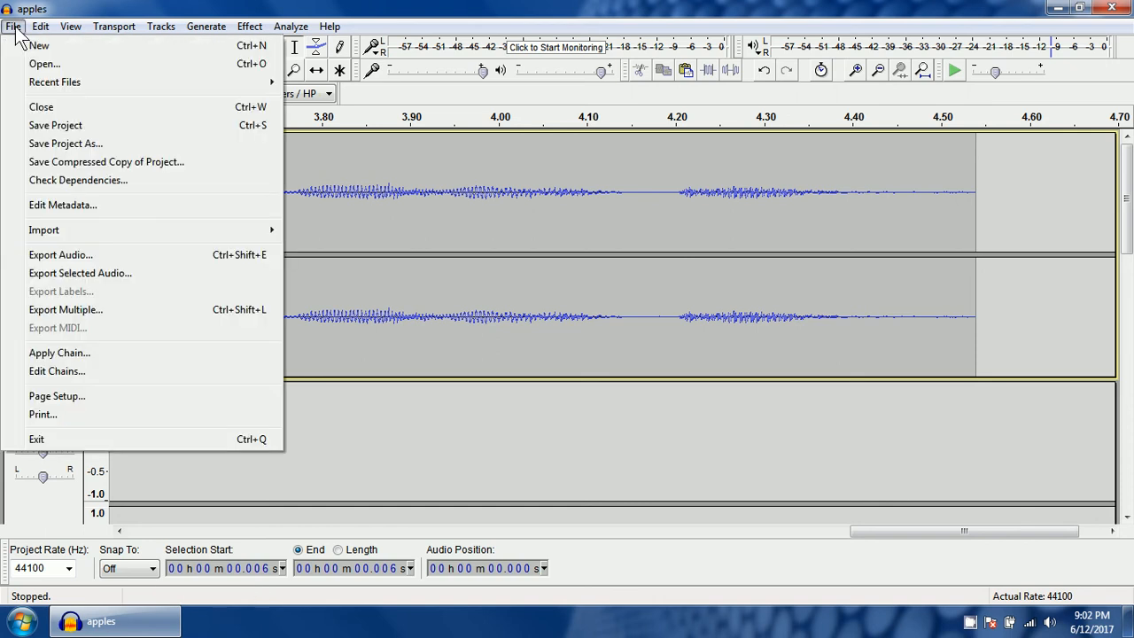
pyautogui.click(57, 255)
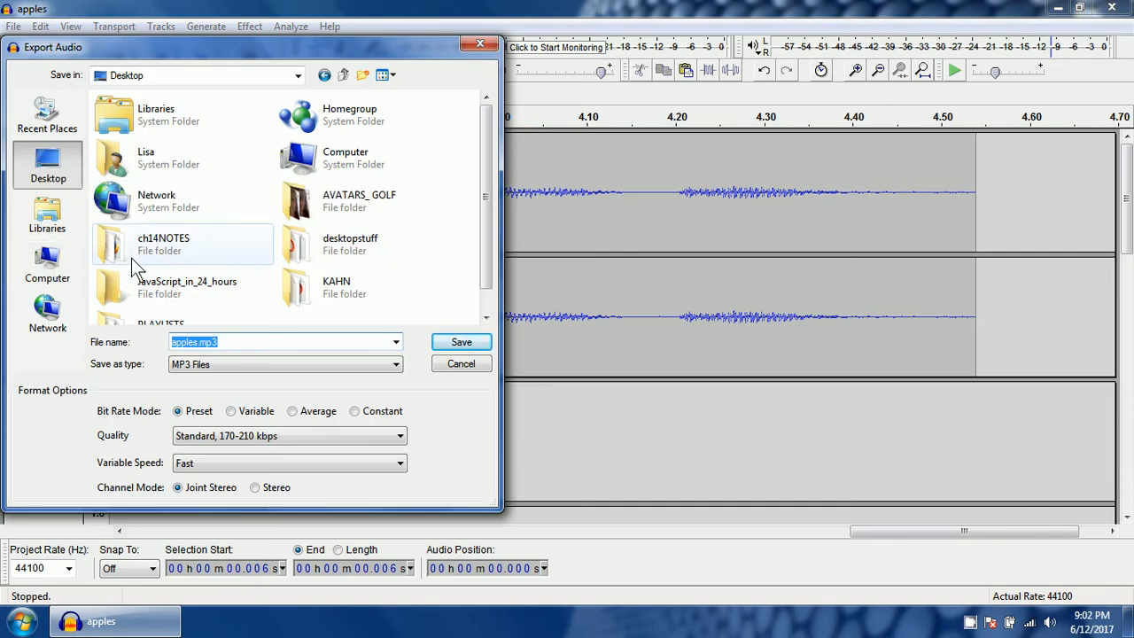
pyautogui.click(196, 347)
pyautogui.moveTo(197, 345); pyautogui.dragTo(169, 343)
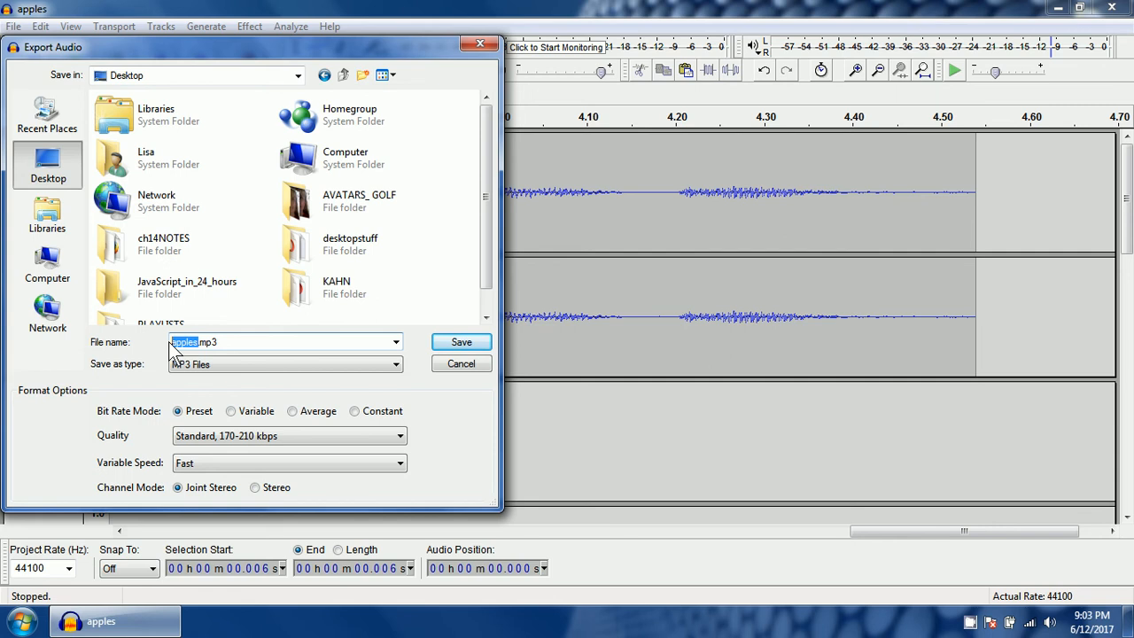
pyautogui.write('fruit')
pyautogui.click(248, 365)
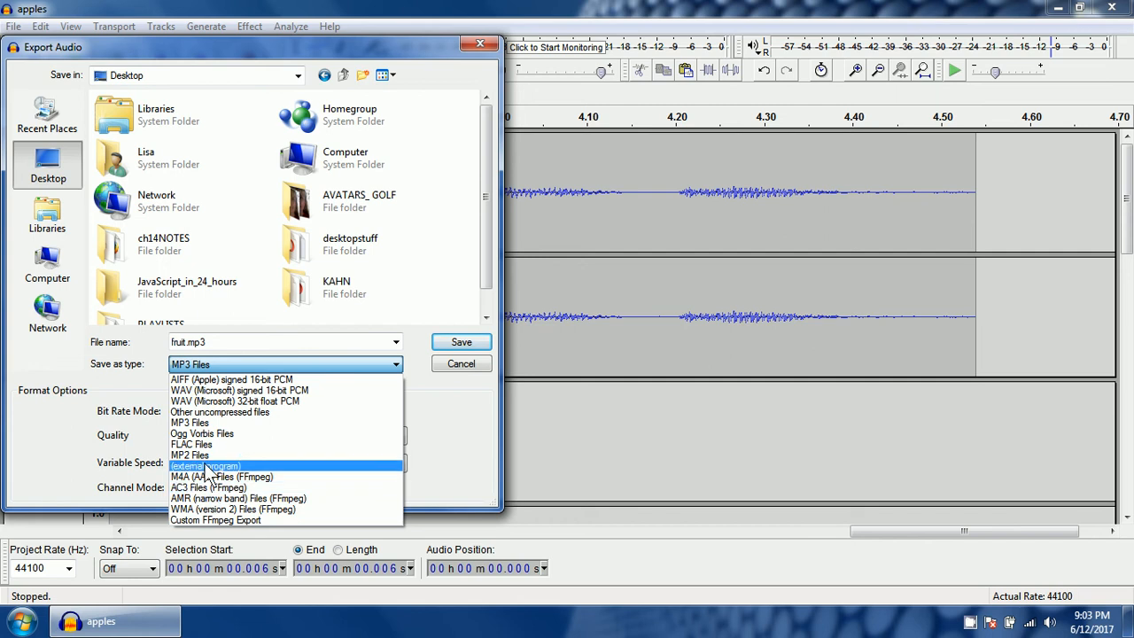
pyautogui.click(263, 344)
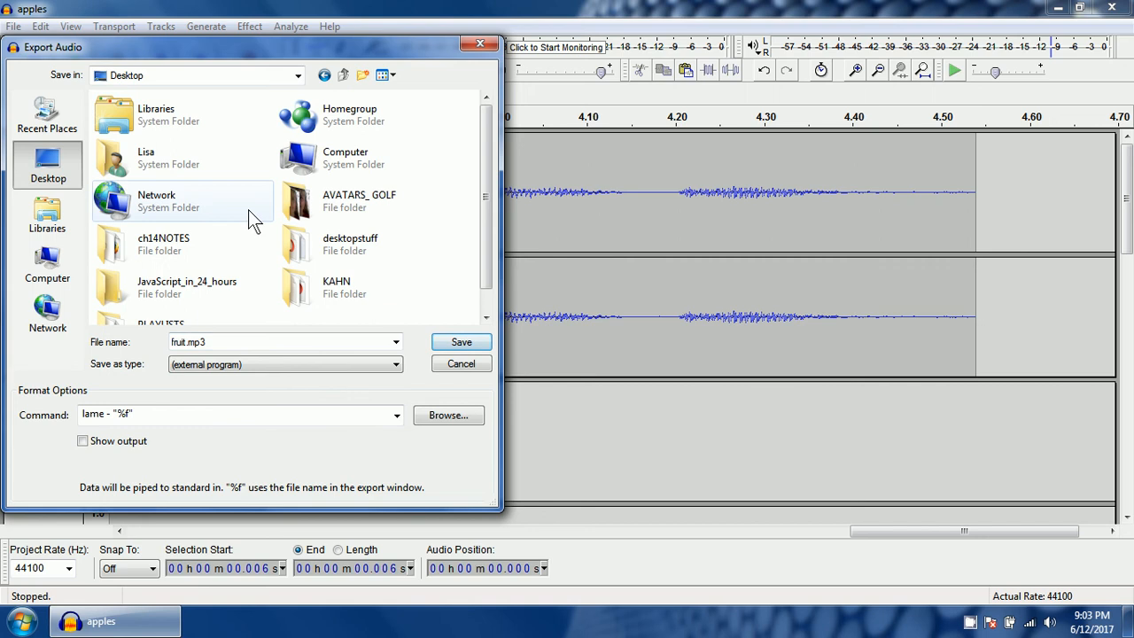
pyautogui.click(462, 343)
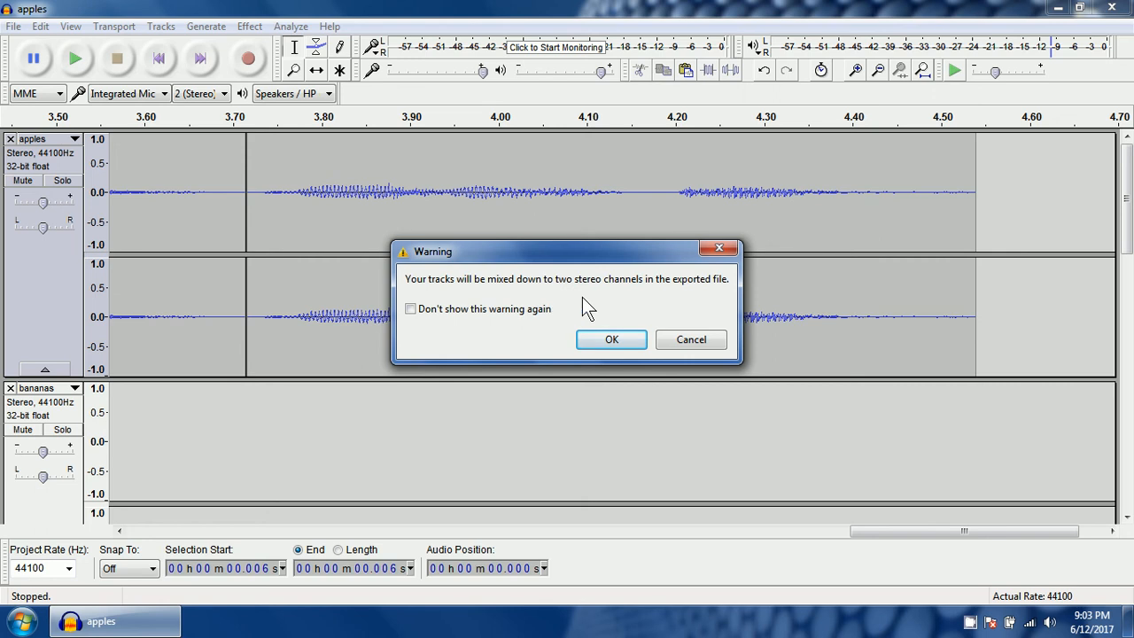
pyautogui.click(609, 340)
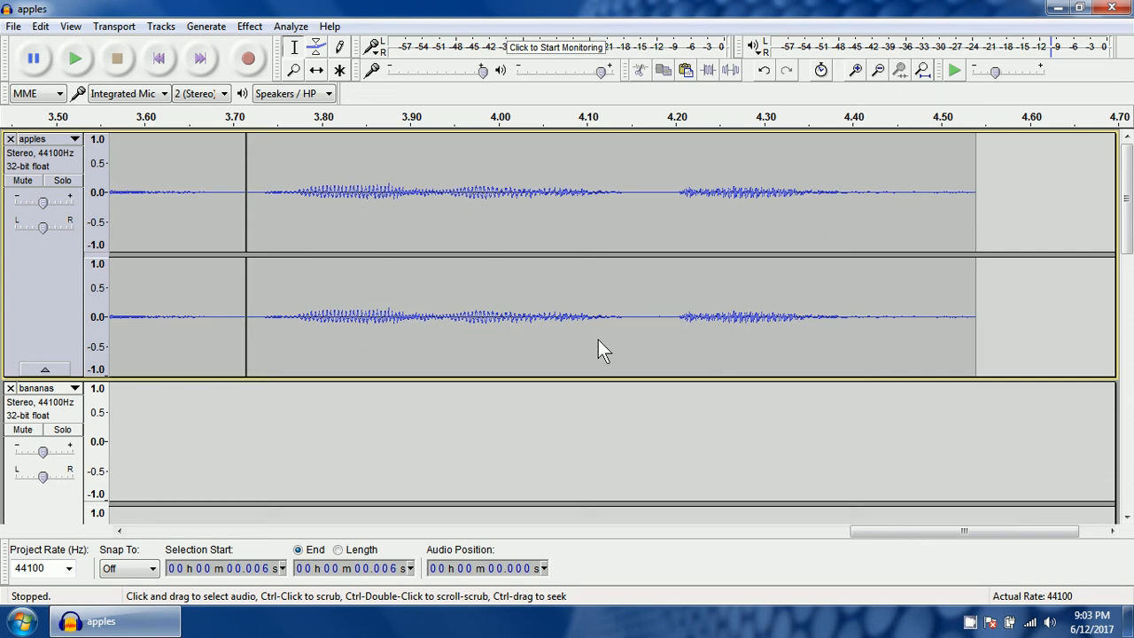
# Minimize Audacity, play the exported fruit.mp3 from the desktop in Windows Media Player, and close the player.
pyautogui.click(1055, 11)
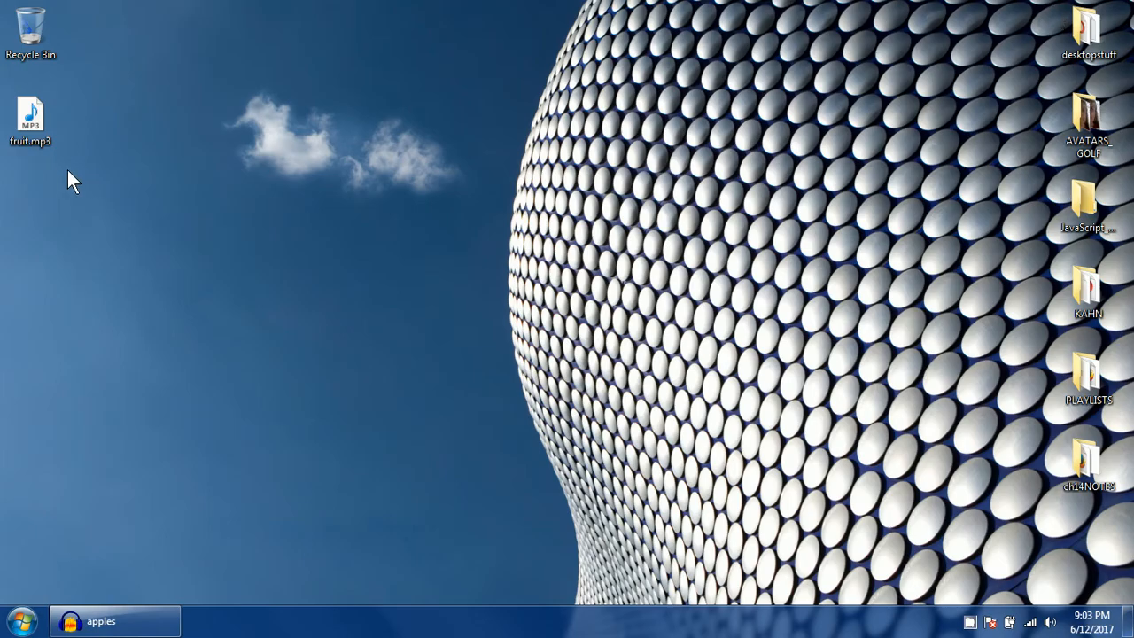
pyautogui.doubleClick(33, 122)
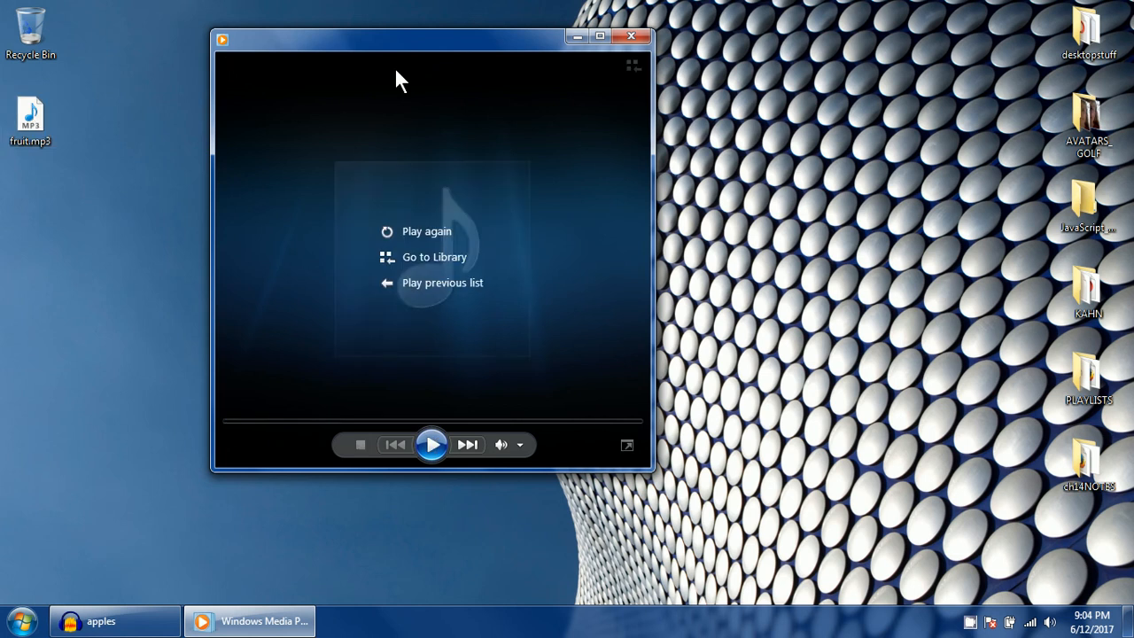
pyautogui.click(629, 35)
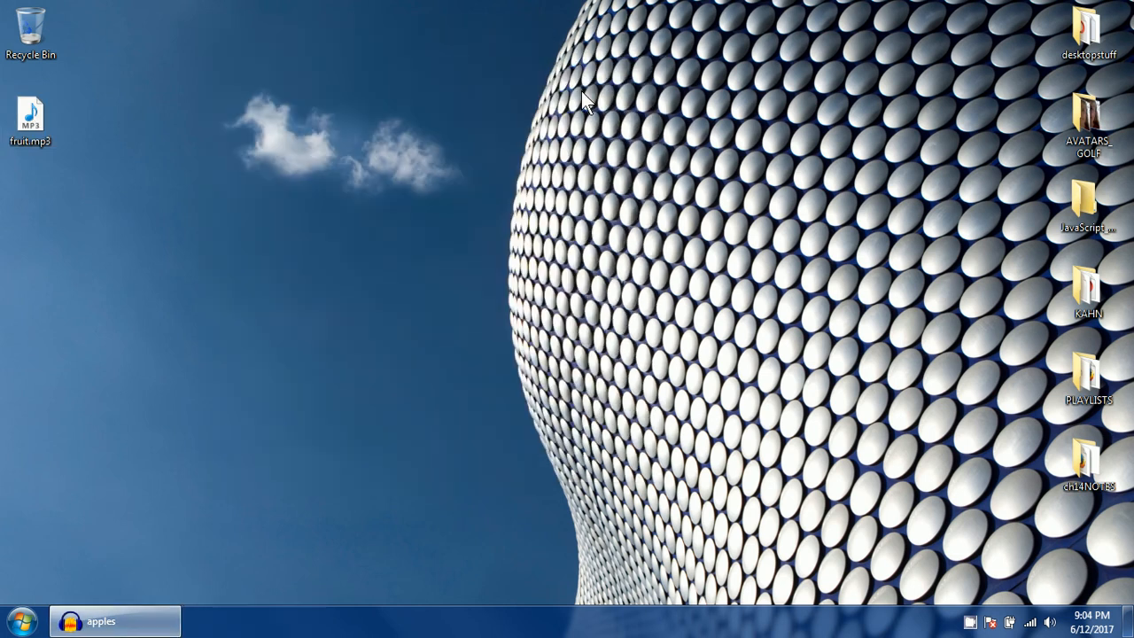
# Switch back to Audacity, close the apples project without saving changes, and exit the program.
pyautogui.click(158, 623)
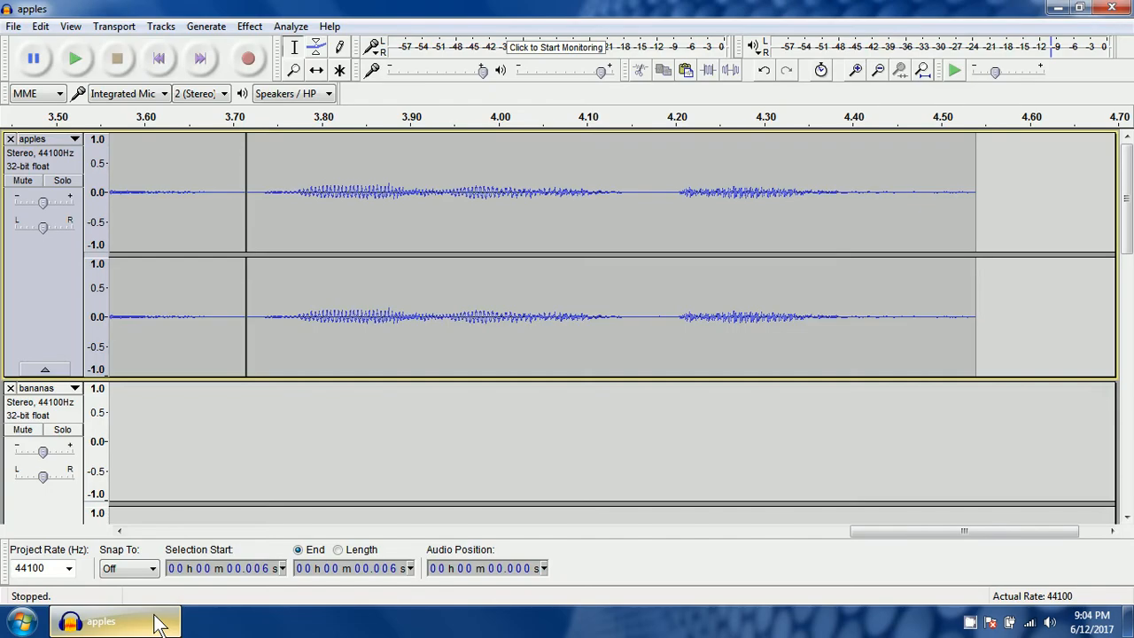
pyautogui.click(13, 26)
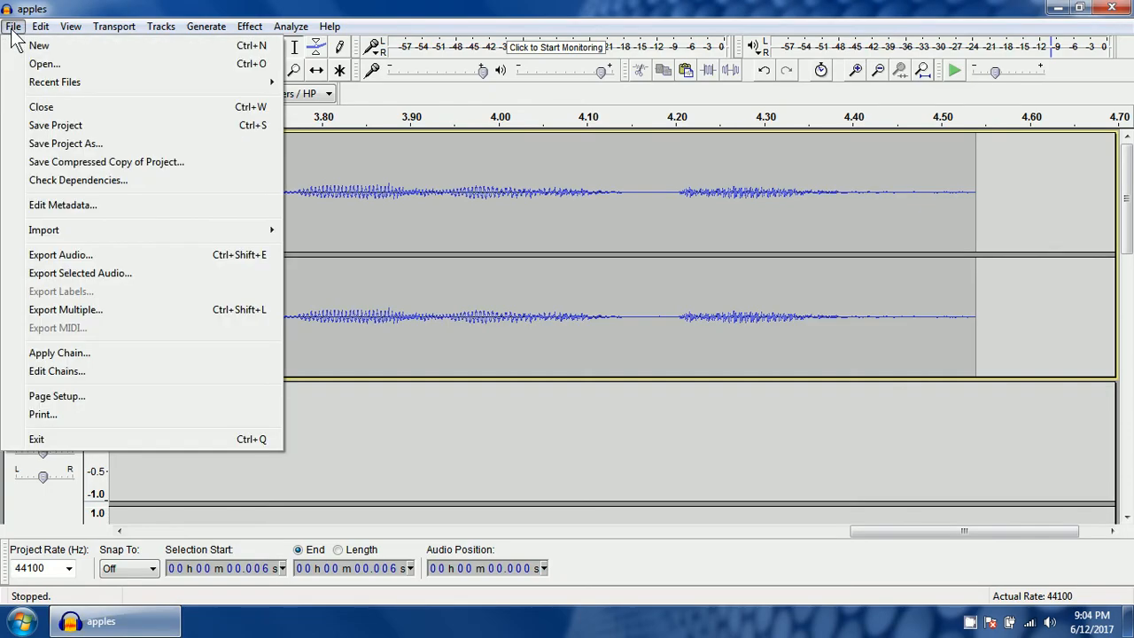
pyautogui.click(39, 107)
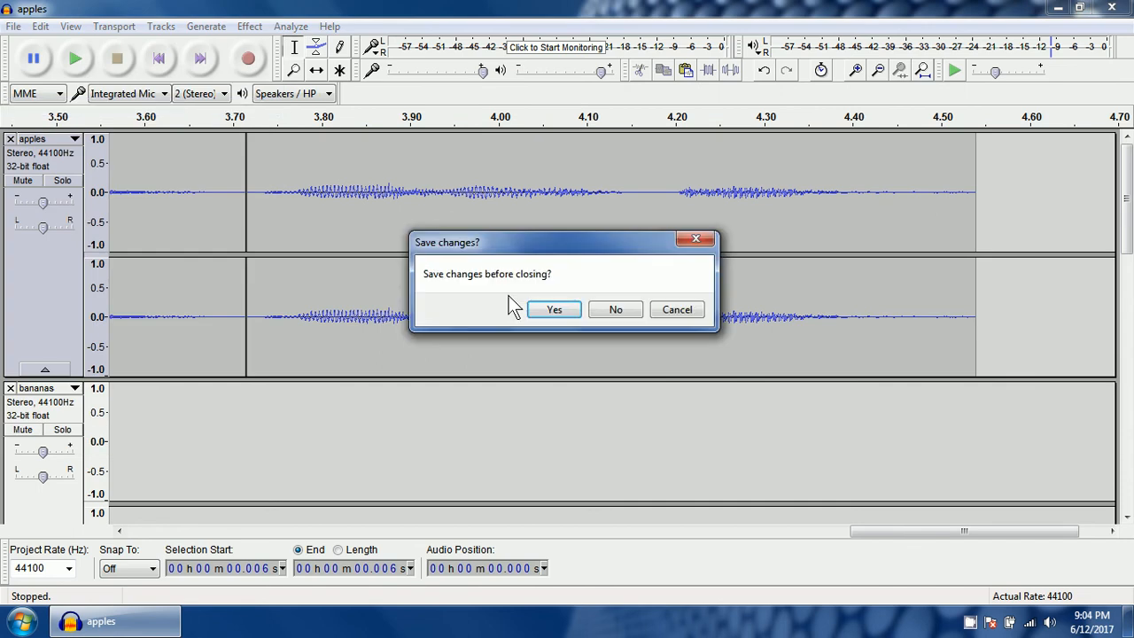
pyautogui.click(611, 317)
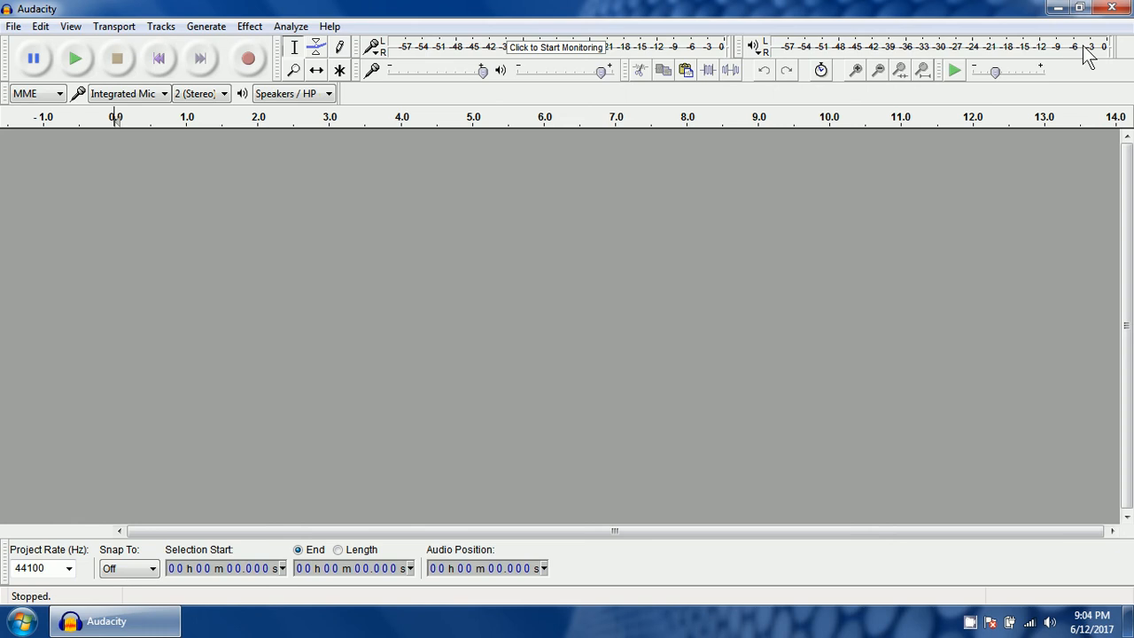
pyautogui.click(1113, 11)
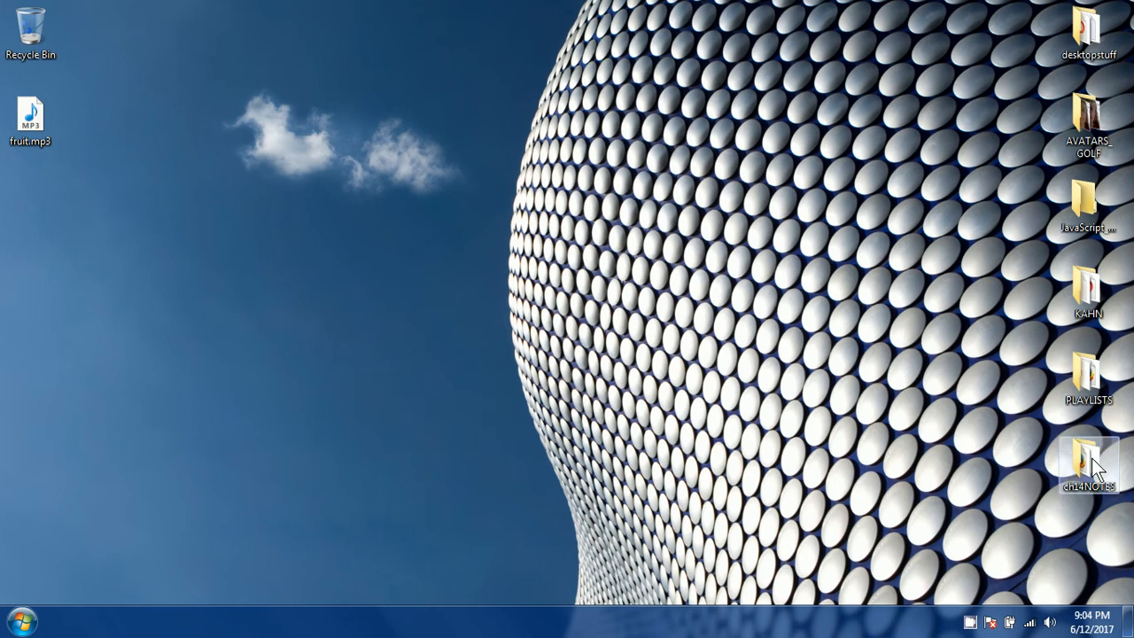
# Open HOME.html from the JavaScript_in_24_hours desktop folder in Firefox to view its audio playlist page, and close both windows.
pyautogui.doubleClick(1078, 206)
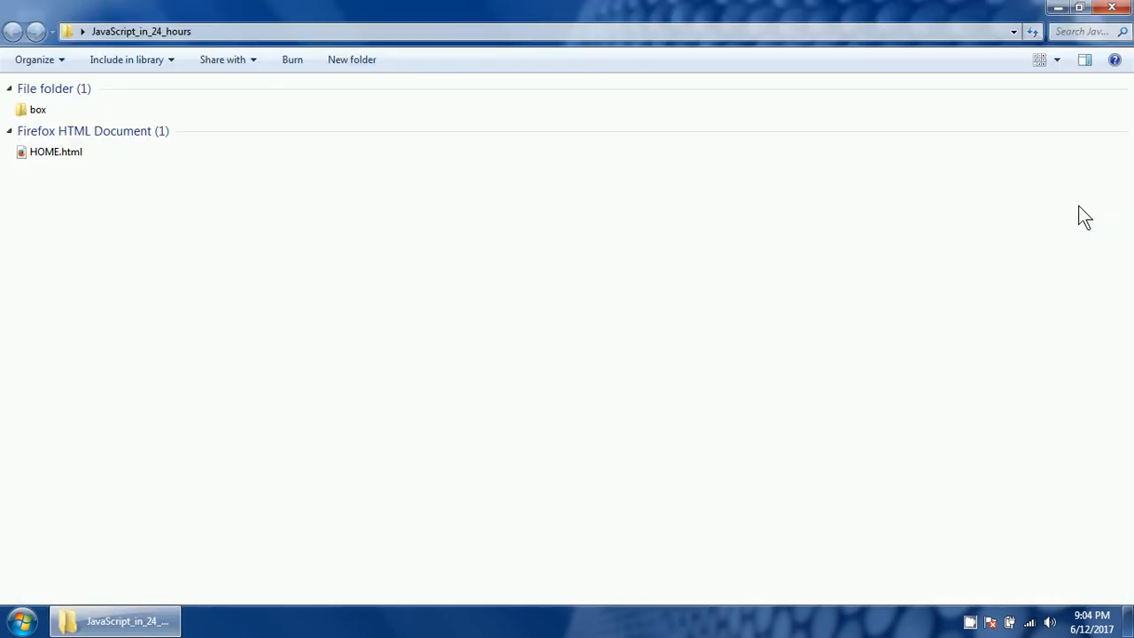
pyautogui.click(61, 155)
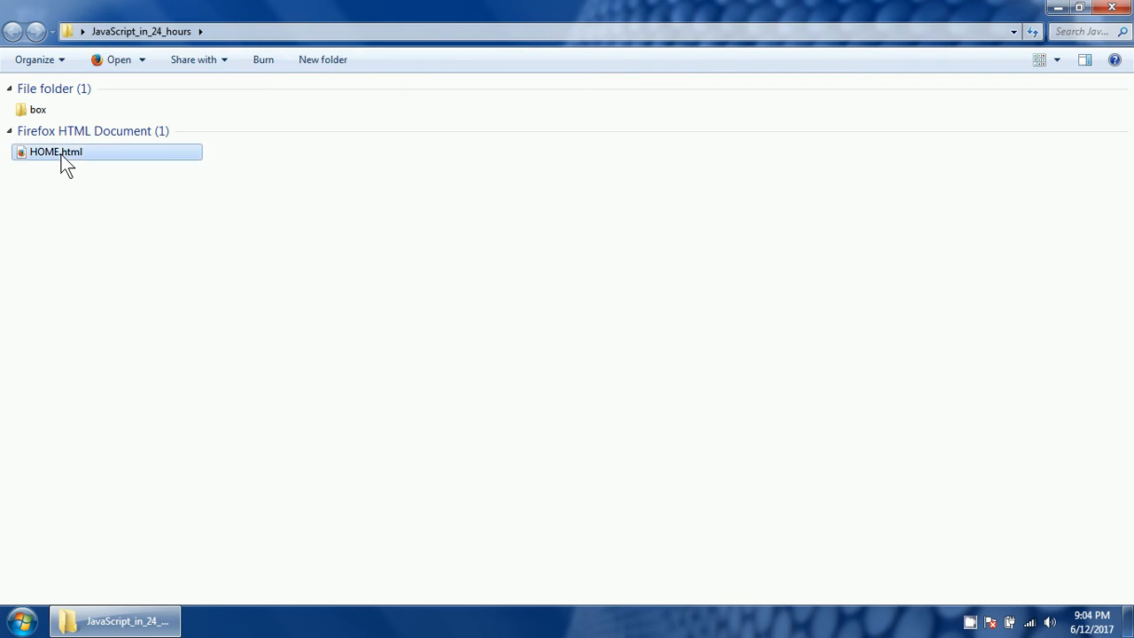
pyautogui.doubleClick(61, 154)
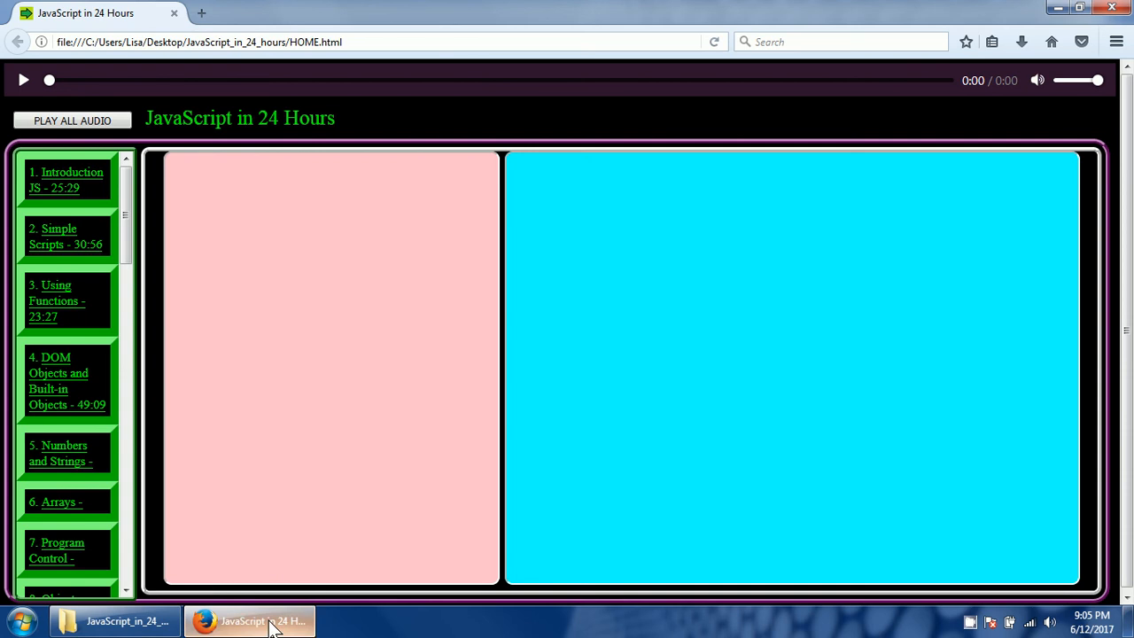
pyautogui.click(1114, 9)
pyautogui.click(1117, 9)
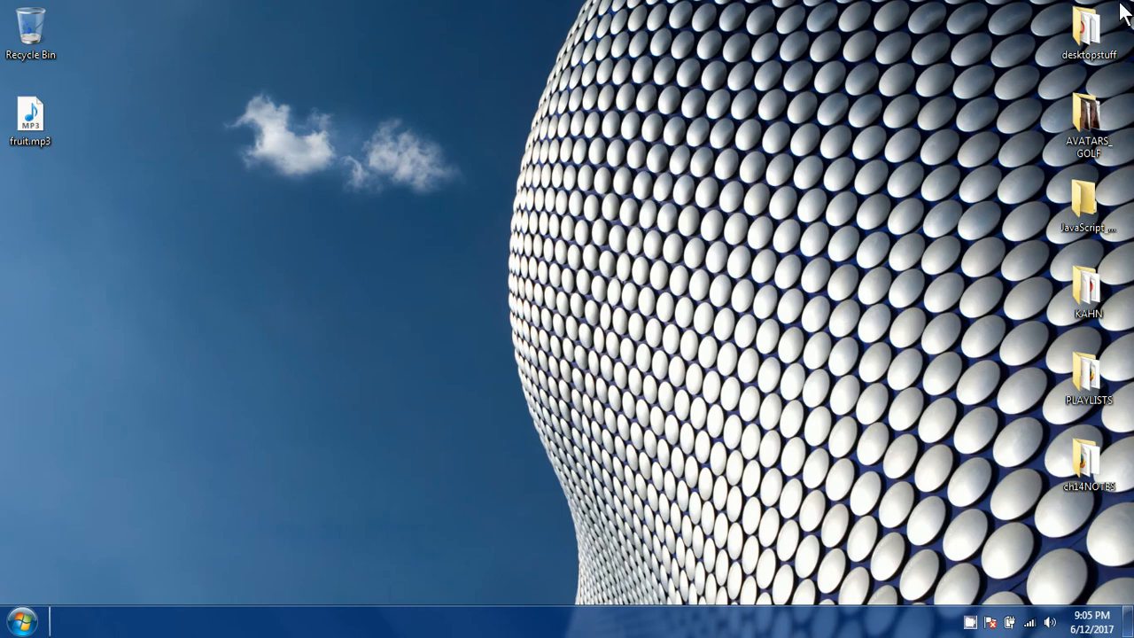
pyautogui.click(969, 621)
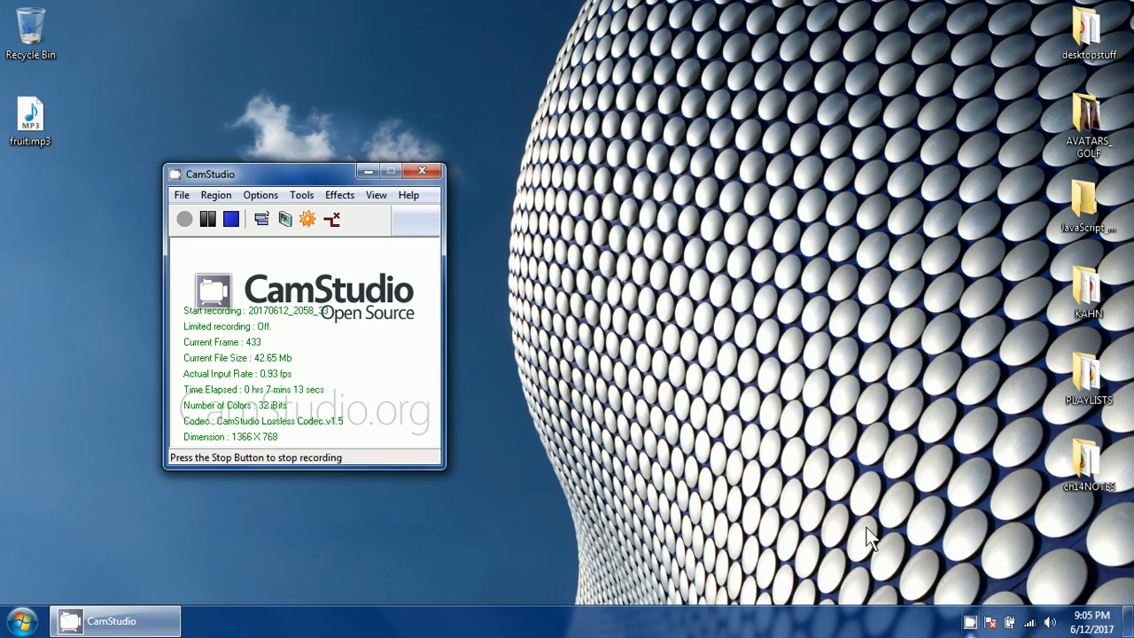